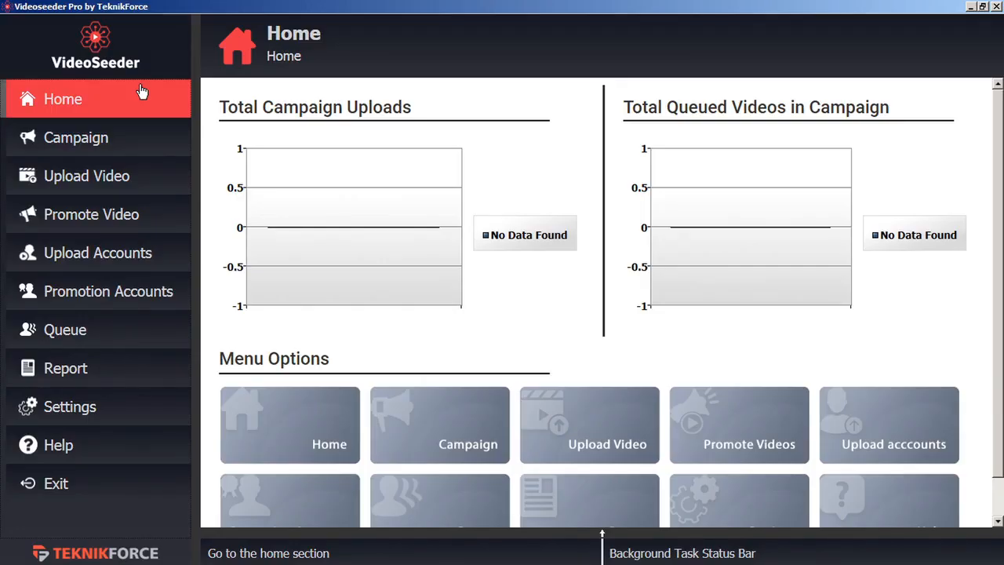
Open the Upload Accounts page, which has no accounts added yet.
click(148, 264)
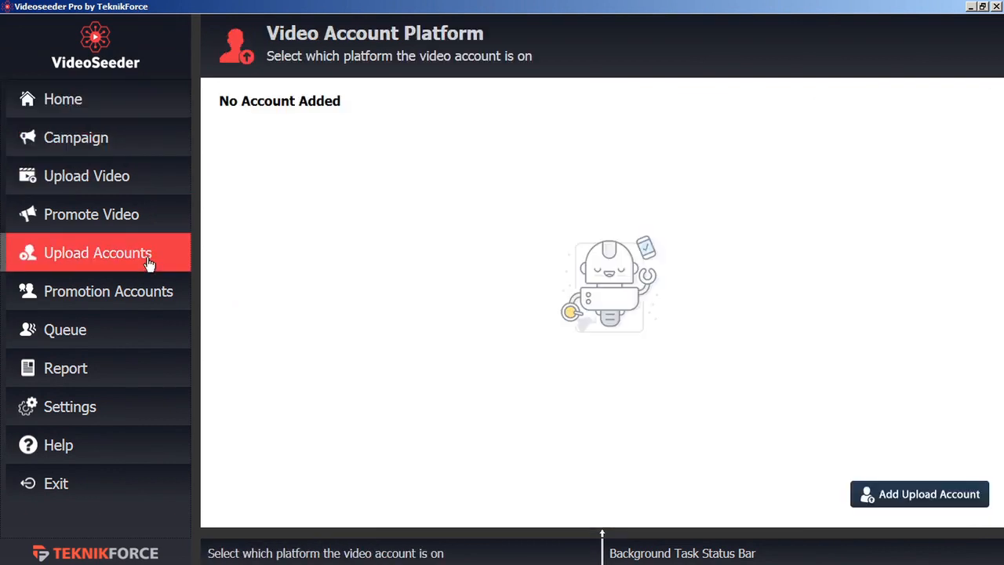
Link a YouTube upload account by signing in with Google and allowing Videoseeder access, then begin adding another.
click(920, 502)
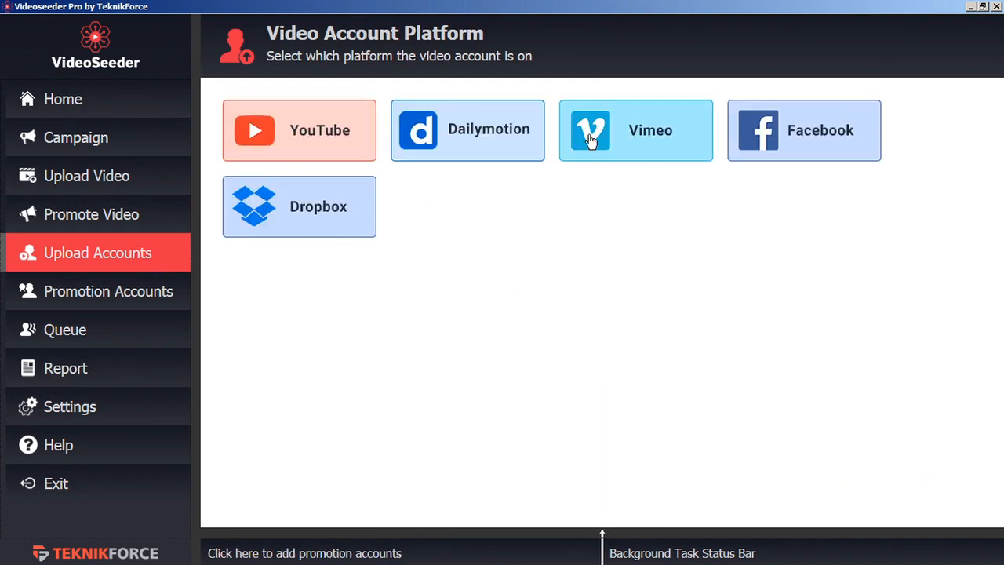
click(315, 145)
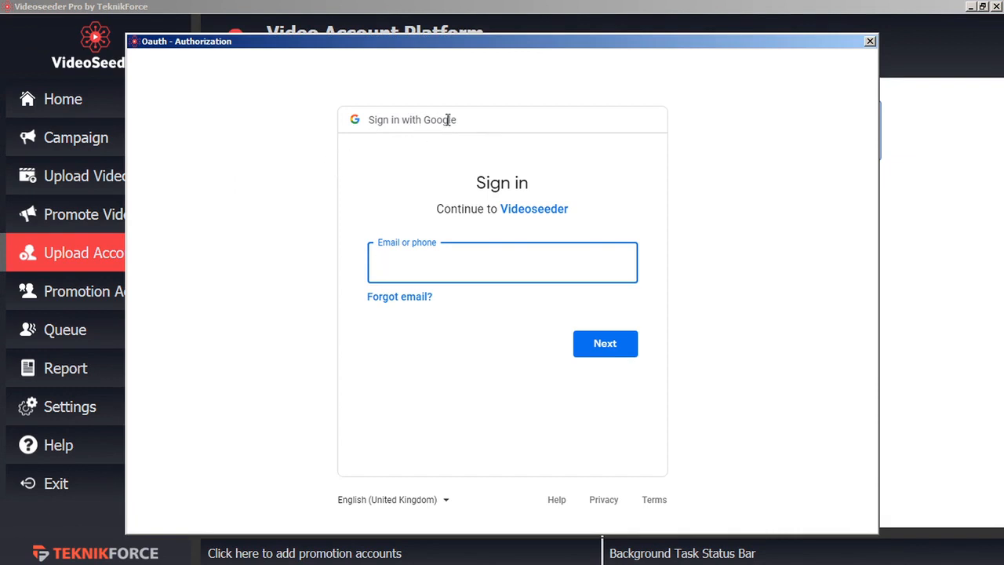
text(@gmail.com)
click(607, 351)
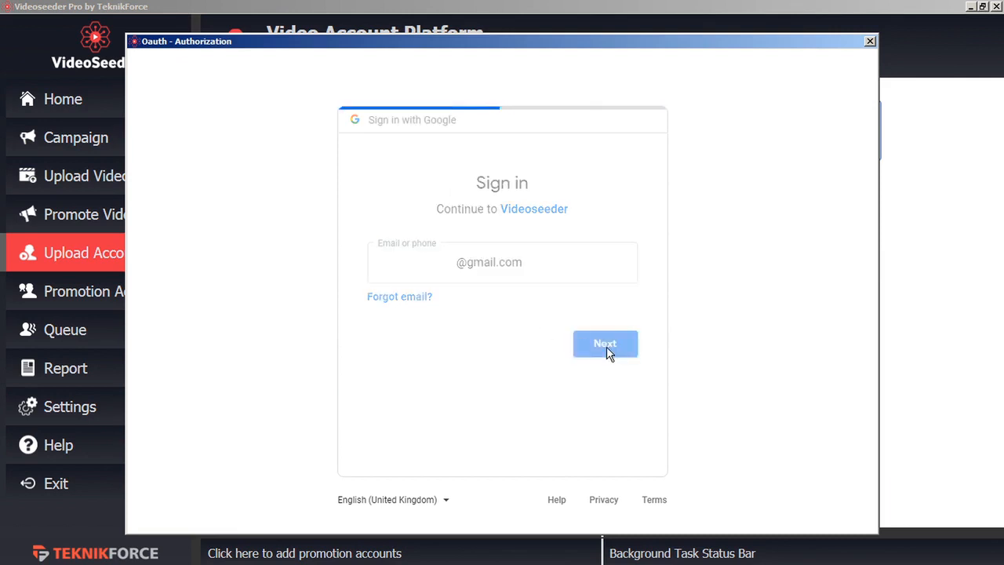
key(ctrl+v)
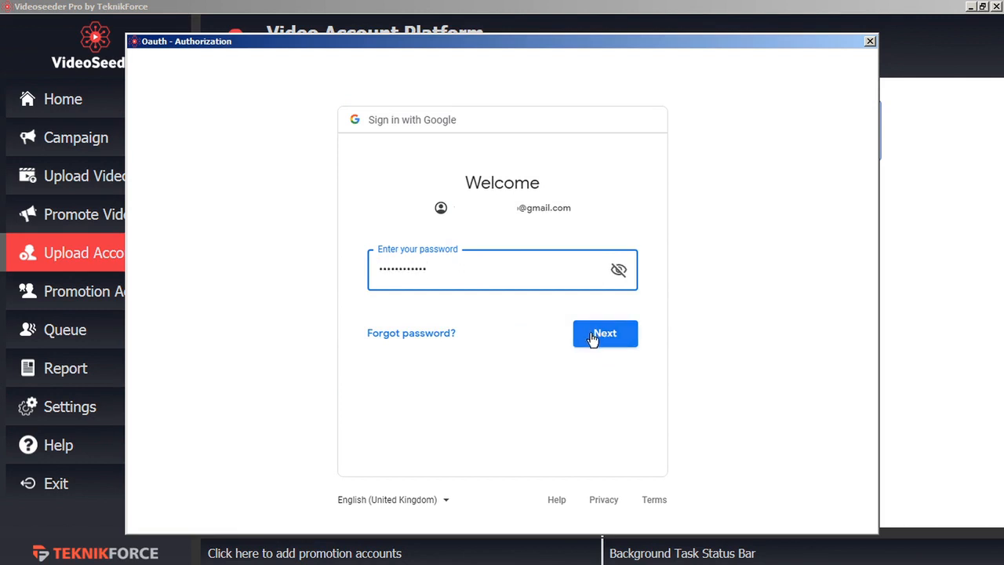
click(593, 336)
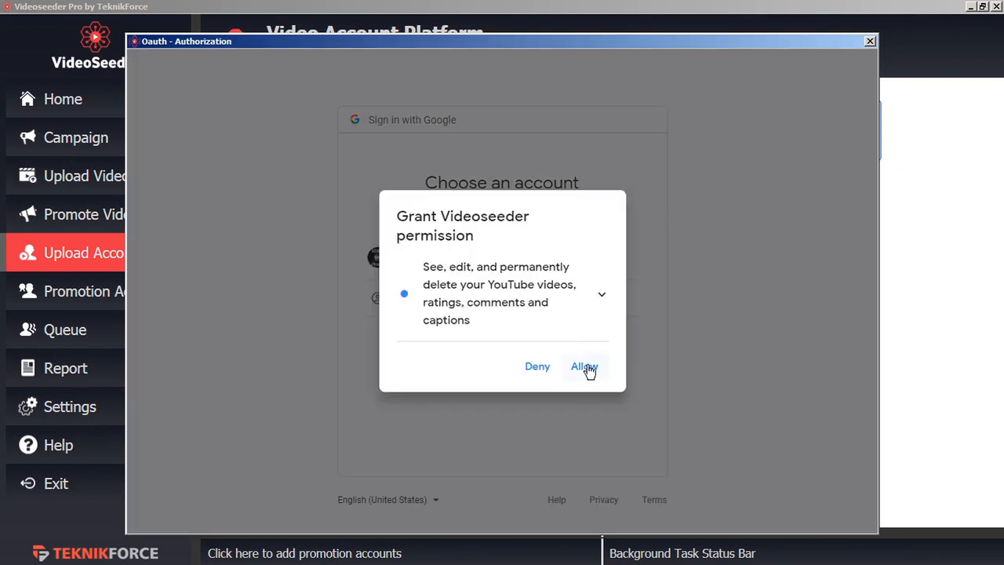
click(586, 367)
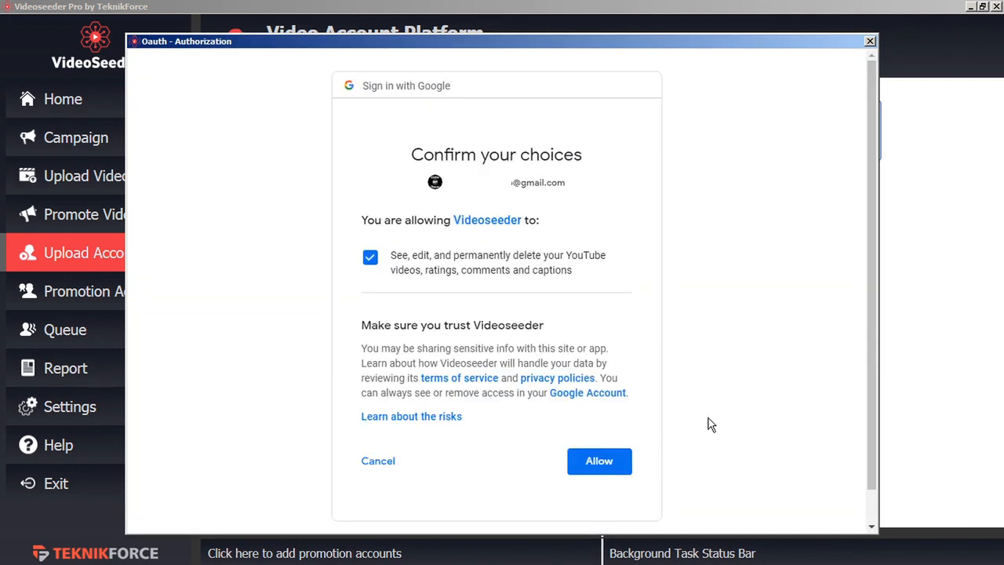
click(608, 463)
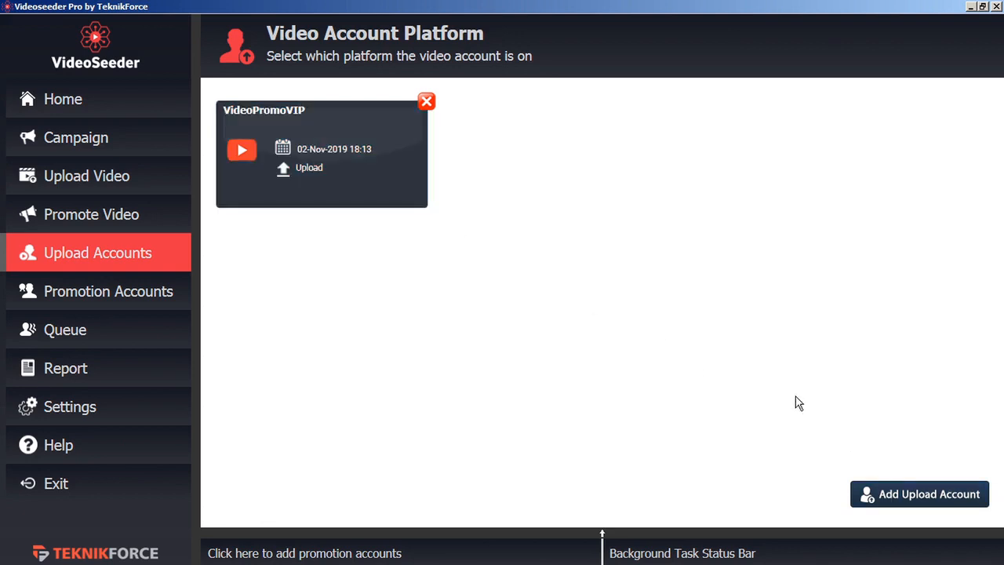
click(893, 501)
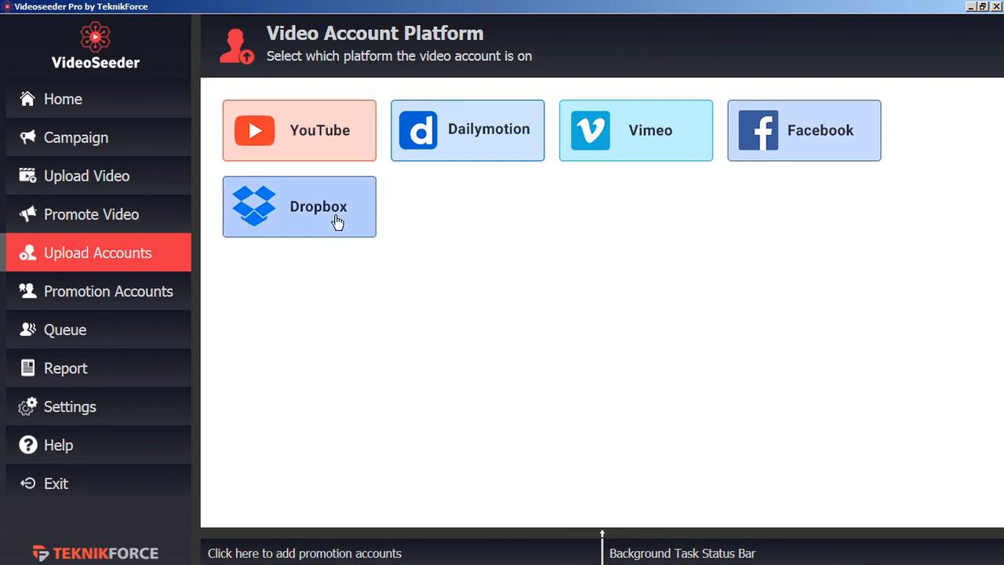
Start a Facebook promotion account and log into Facebook with the account e-mail and password.
click(133, 295)
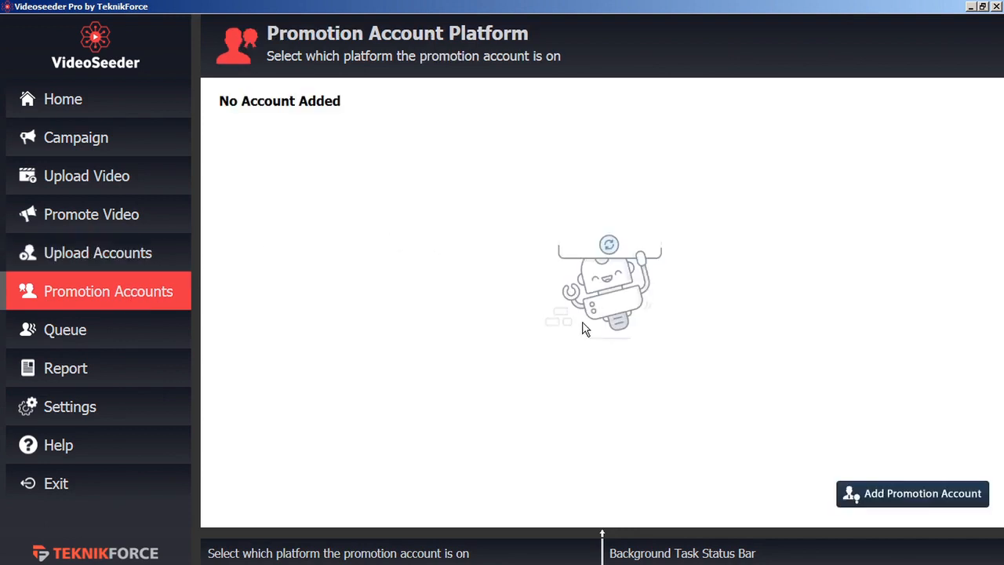
click(887, 493)
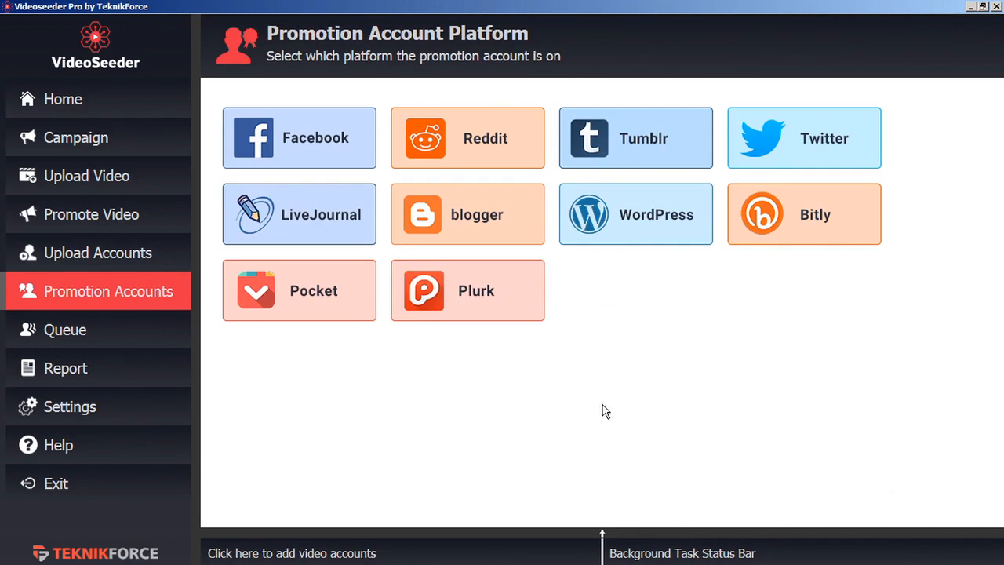
click(318, 142)
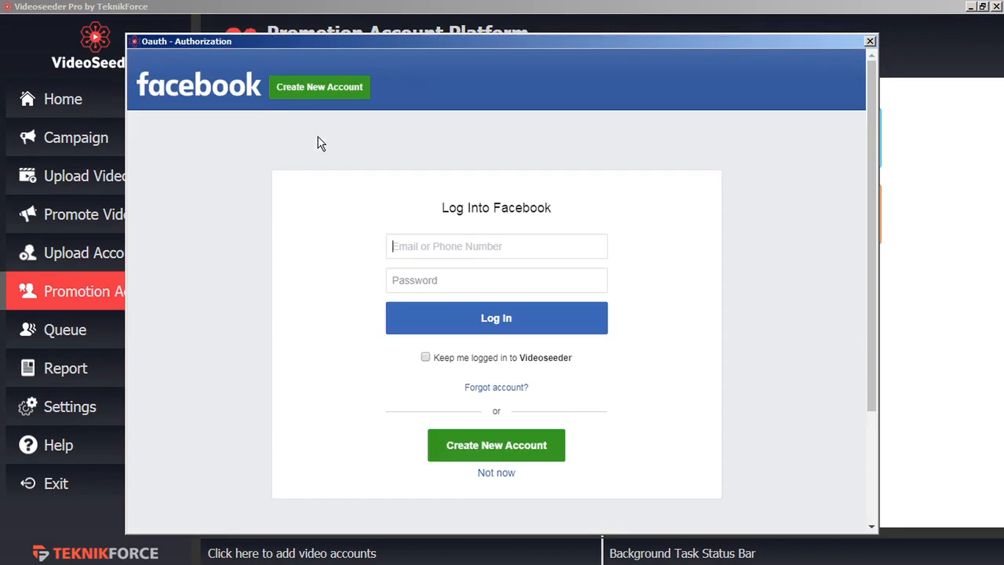
click(438, 248)
key(ctrl+v)
click(422, 282)
text(•••••••••••)
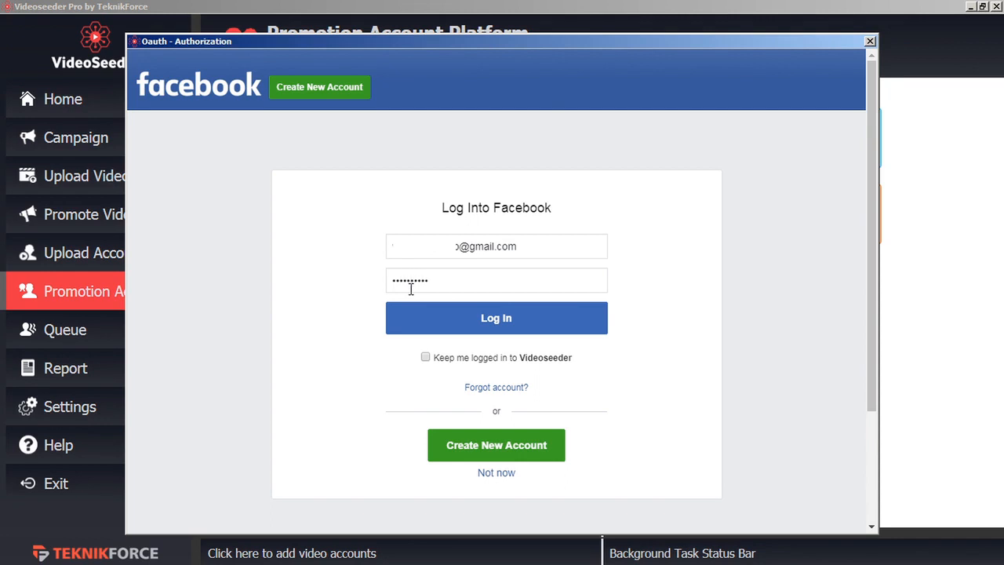
click(482, 329)
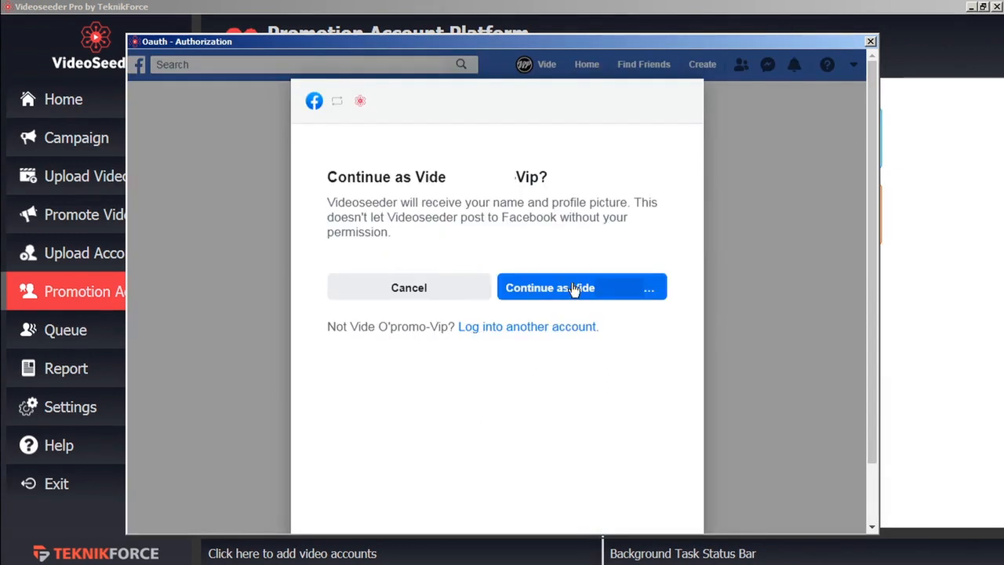
Select the Facebook page Test, grant its permissions, and confirm it appears in the promotion accounts list.
click(573, 290)
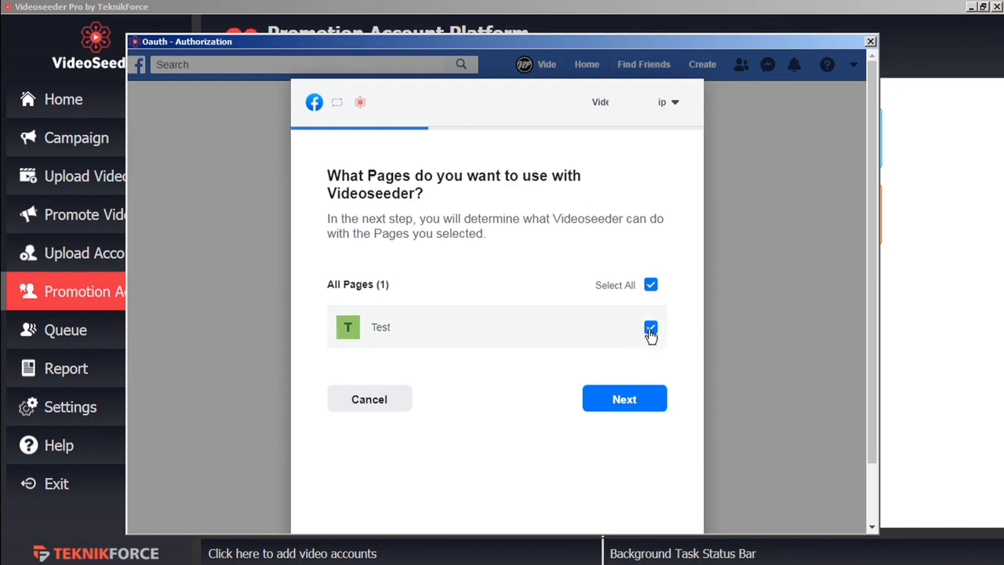
click(622, 404)
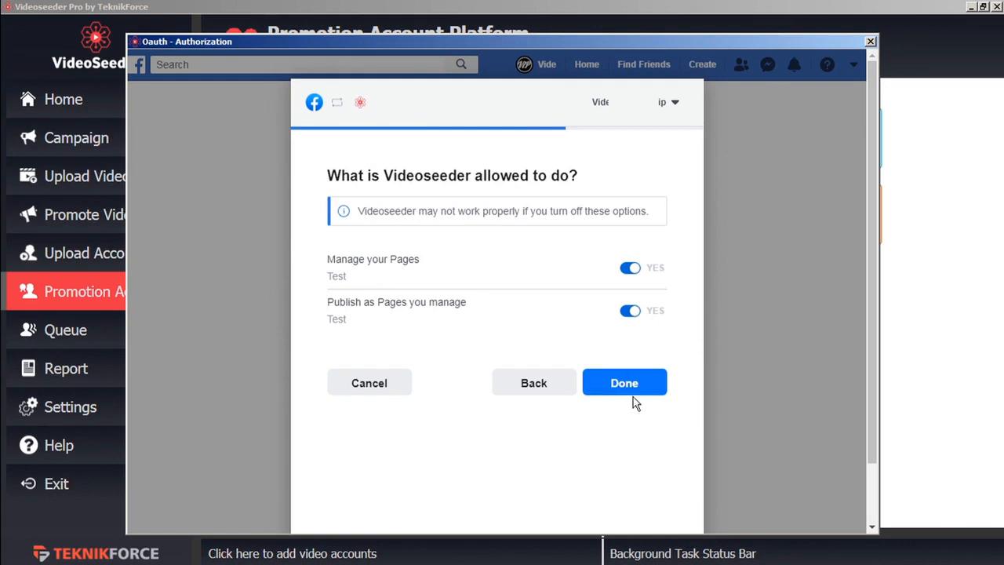
click(636, 389)
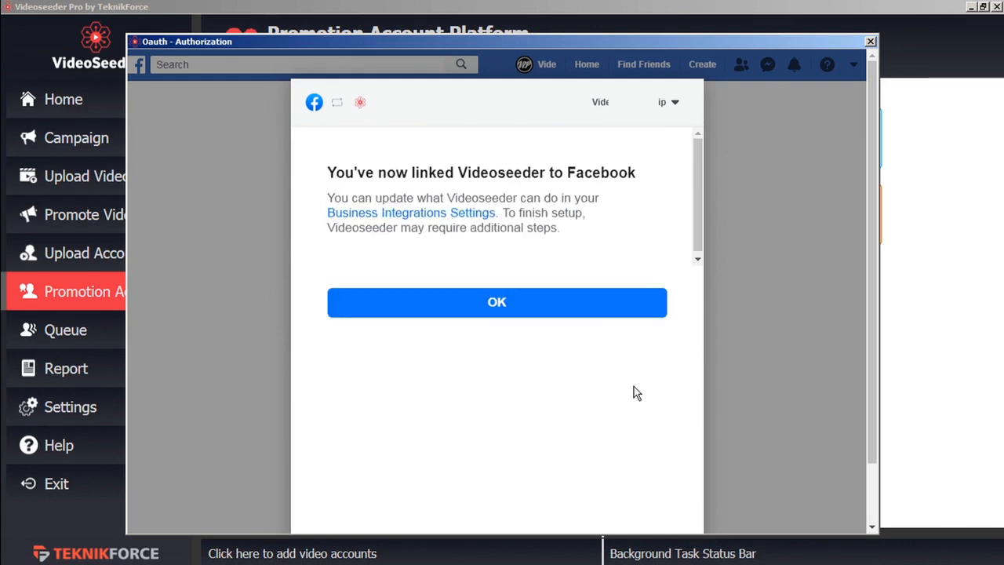
click(580, 312)
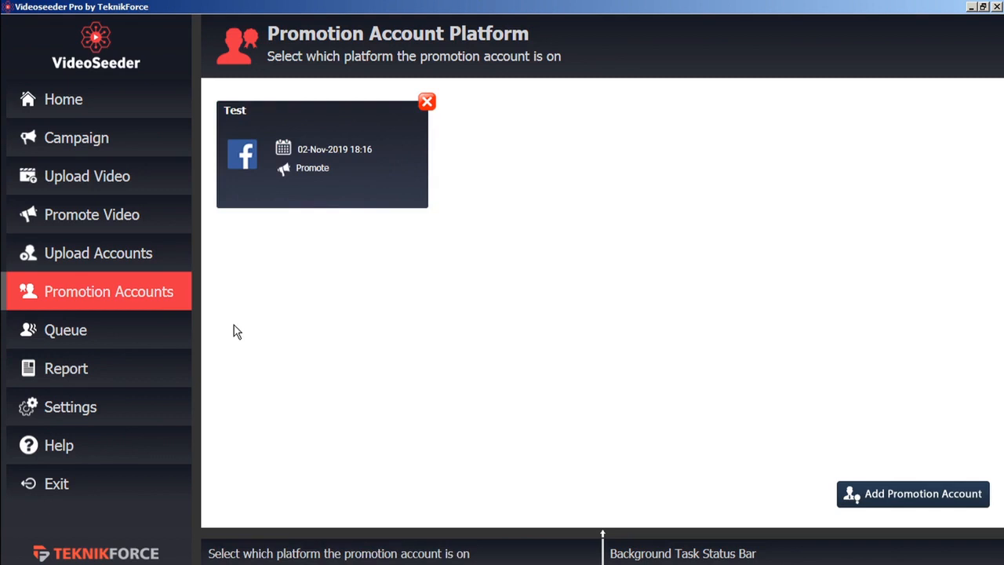
click(153, 255)
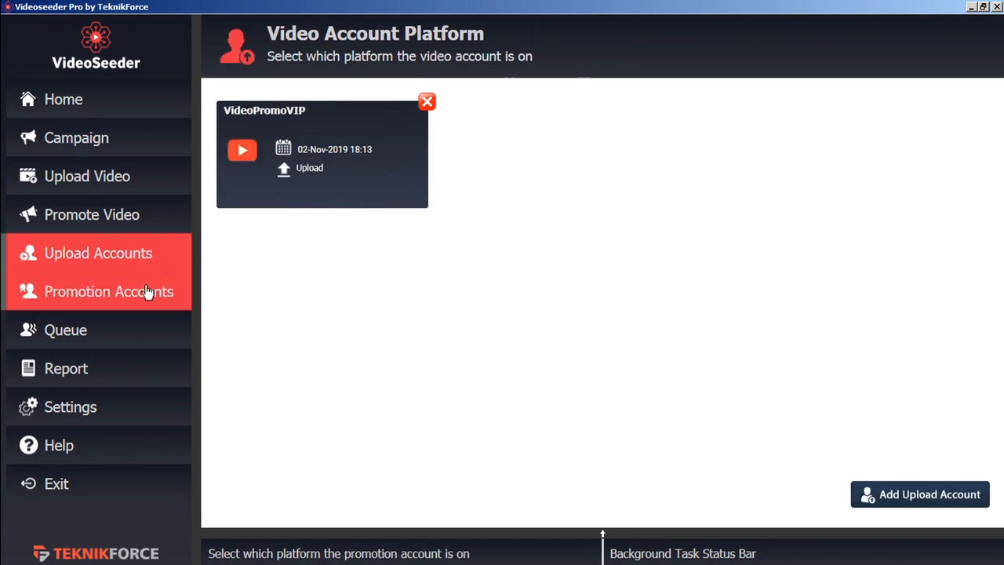
click(147, 293)
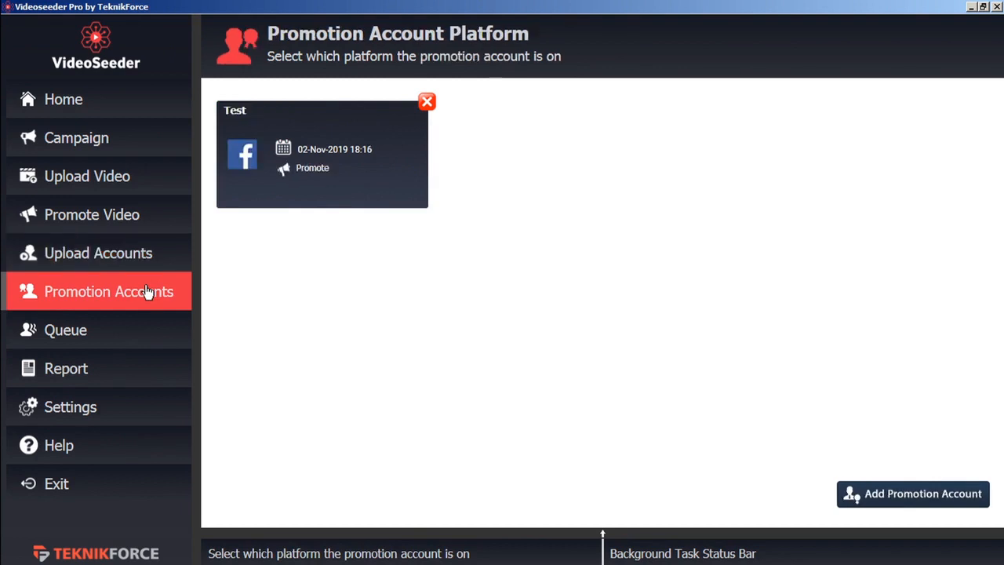
Create a new campaign named 'demo' on the Campaign page.
click(116, 148)
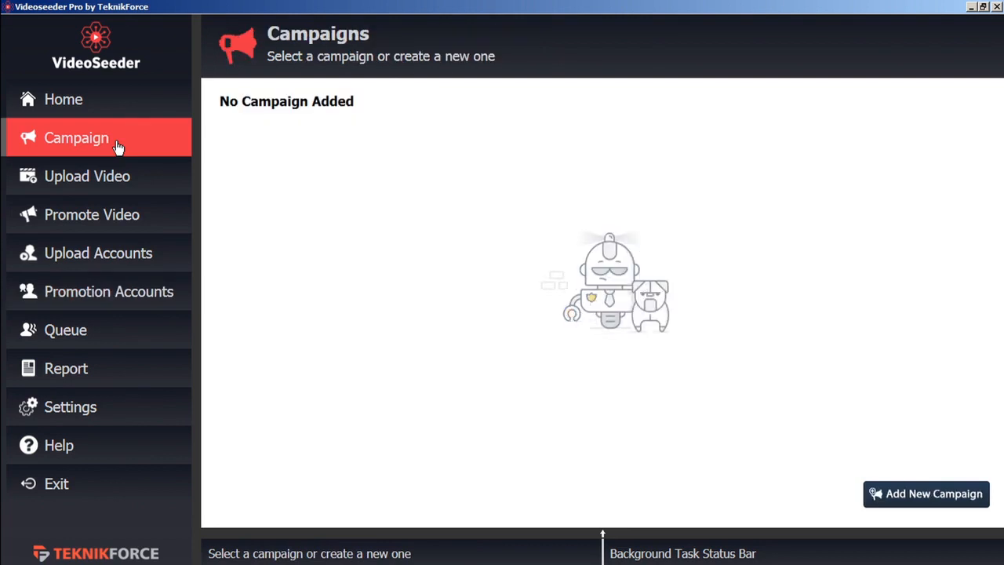
click(911, 496)
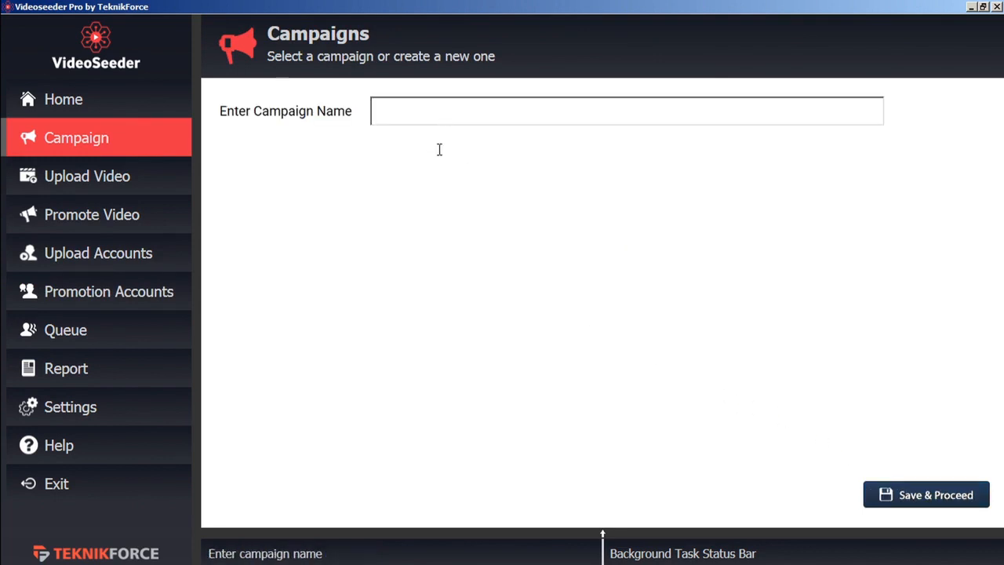
text(demo)
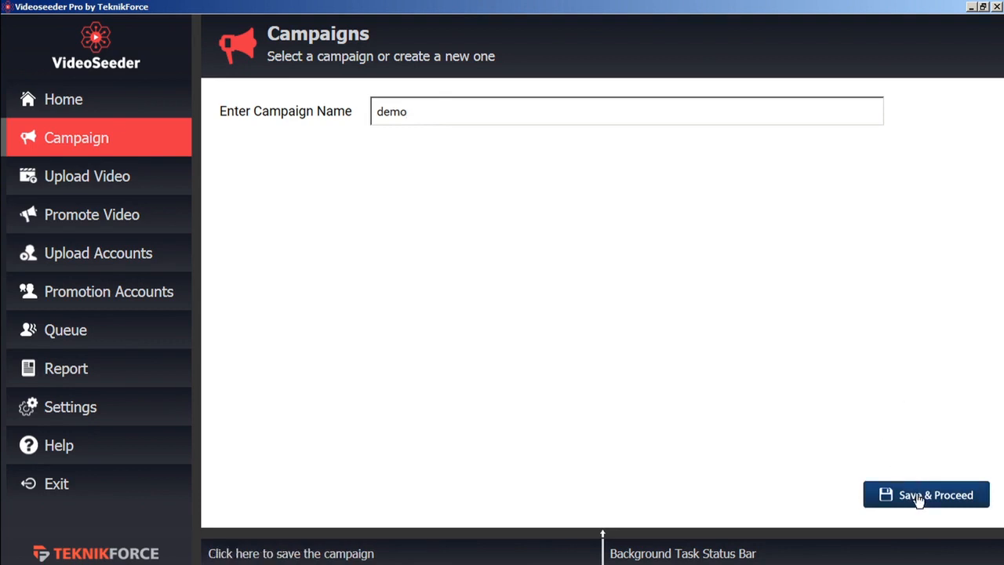
click(918, 496)
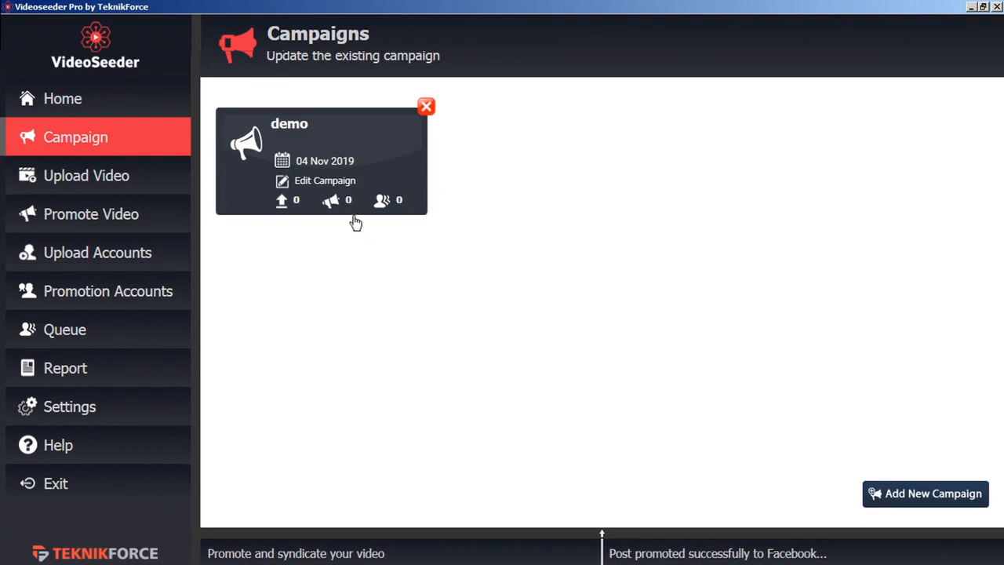
Rename the campaign to 'demo b', save it, and open its dashboard.
click(321, 185)
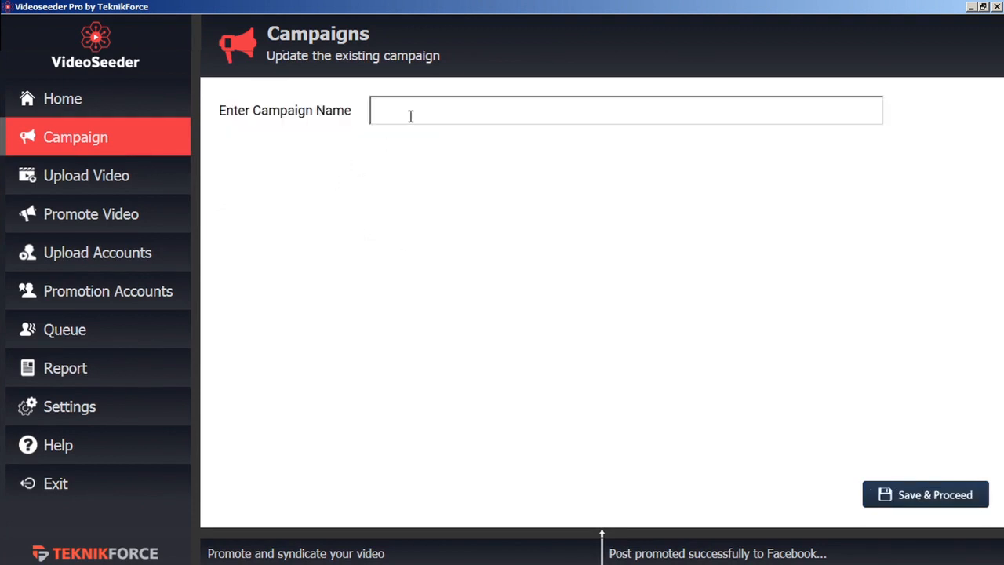
text(demo b)
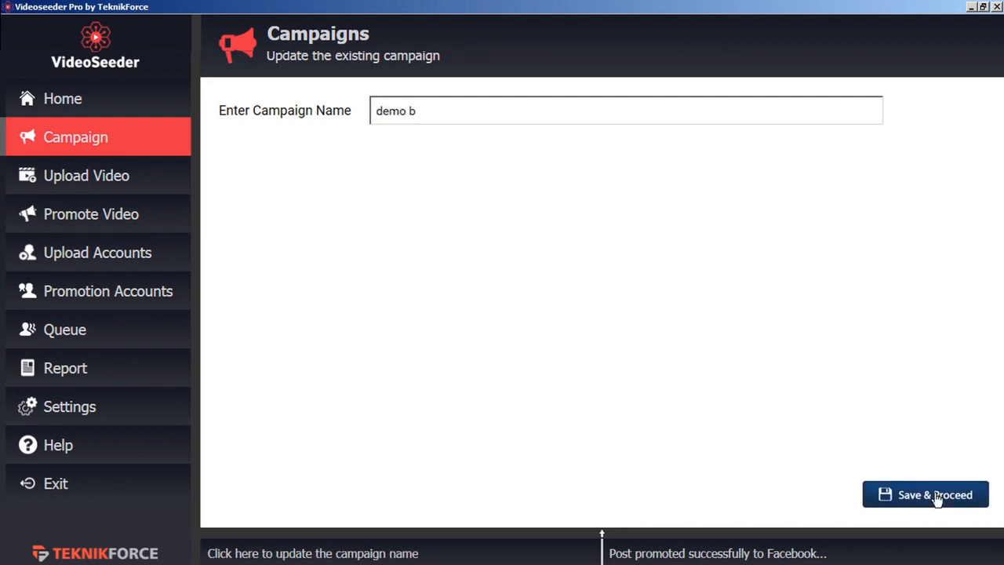
click(936, 497)
click(553, 338)
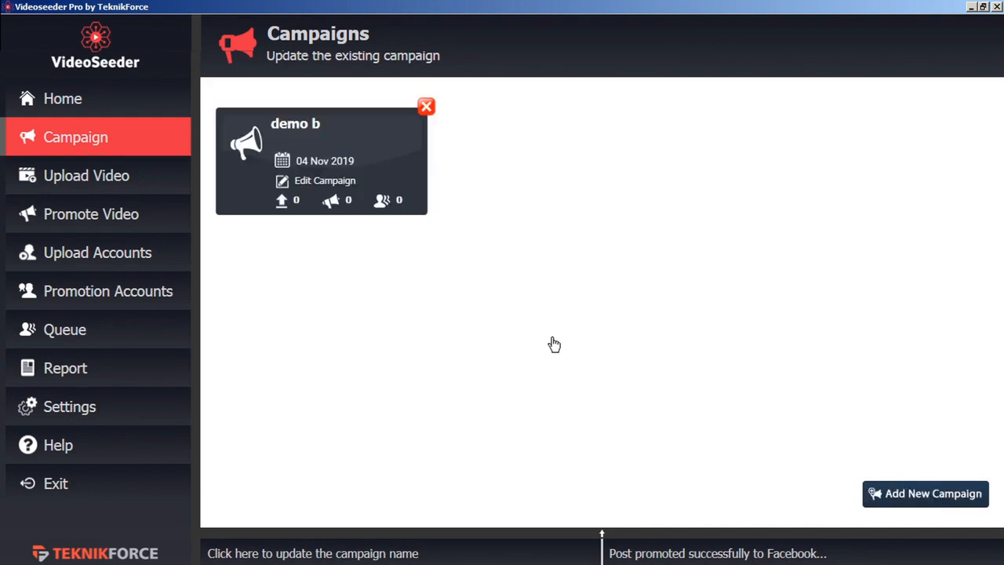
click(312, 185)
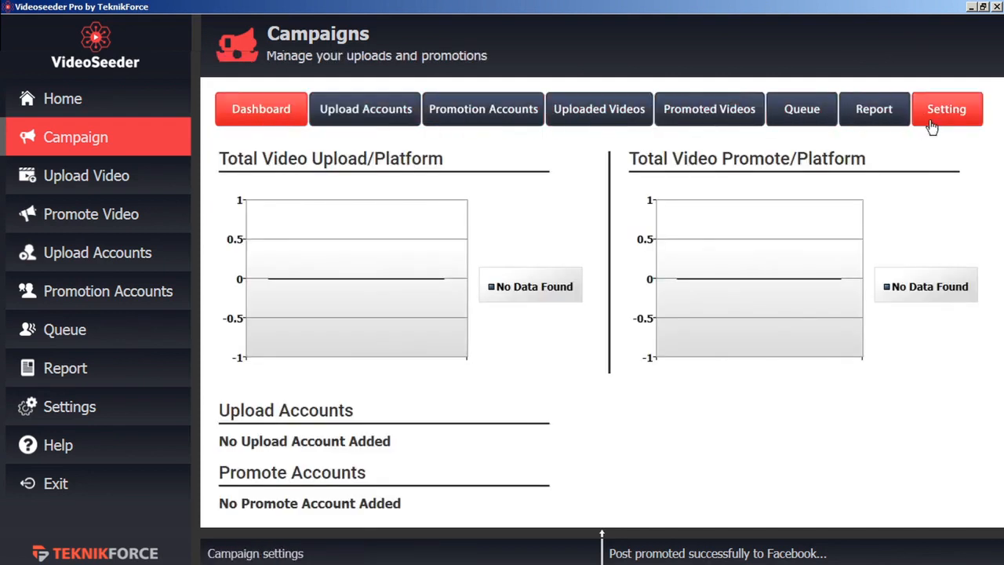
Assign VideoPromoVIP as the campaign's YouTube upload account.
click(262, 109)
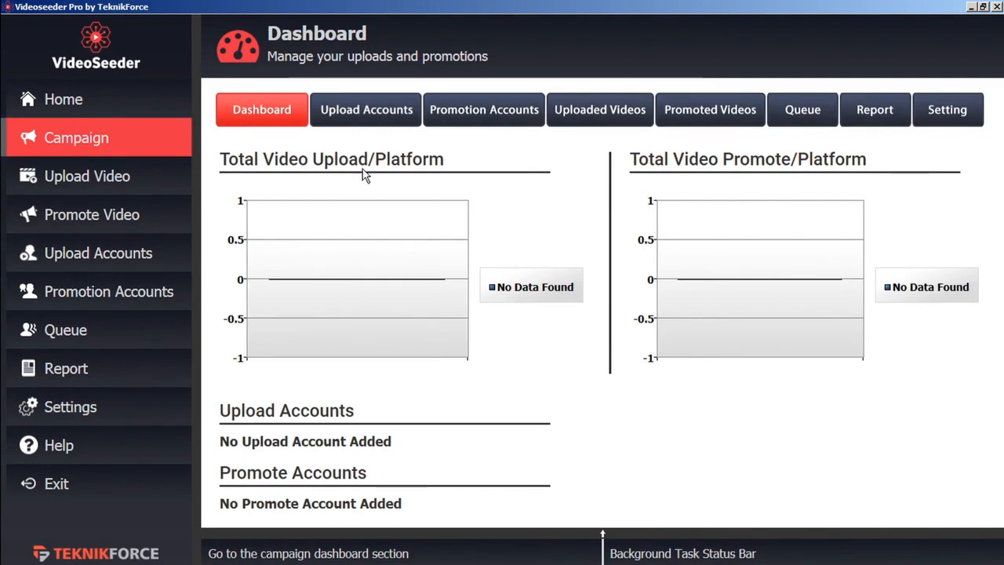
click(380, 114)
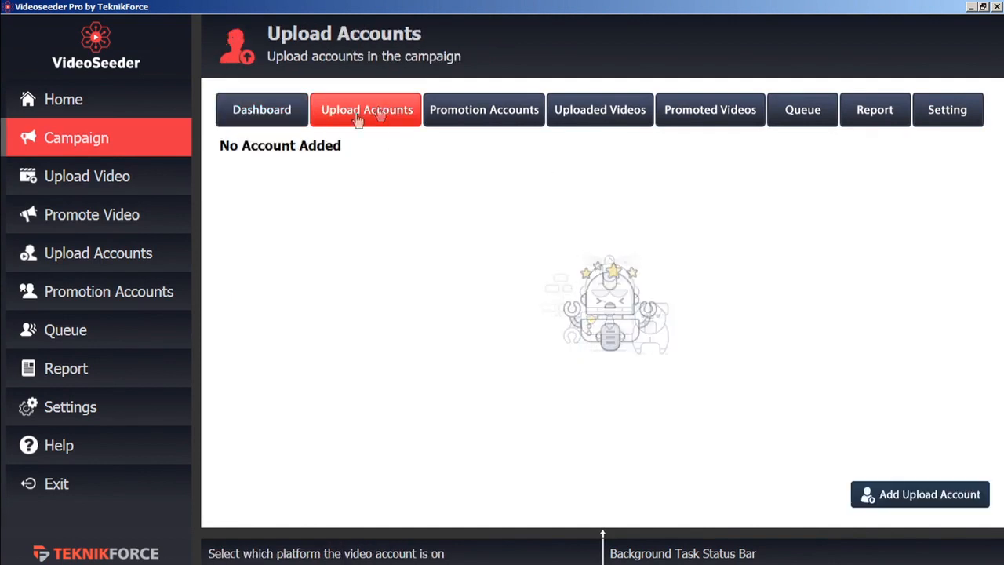
click(887, 507)
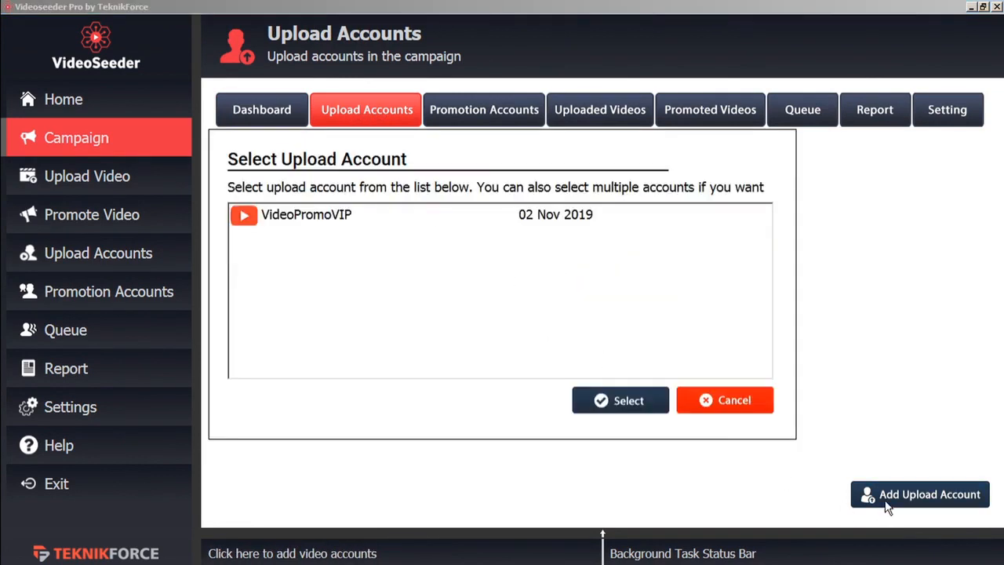
click(330, 222)
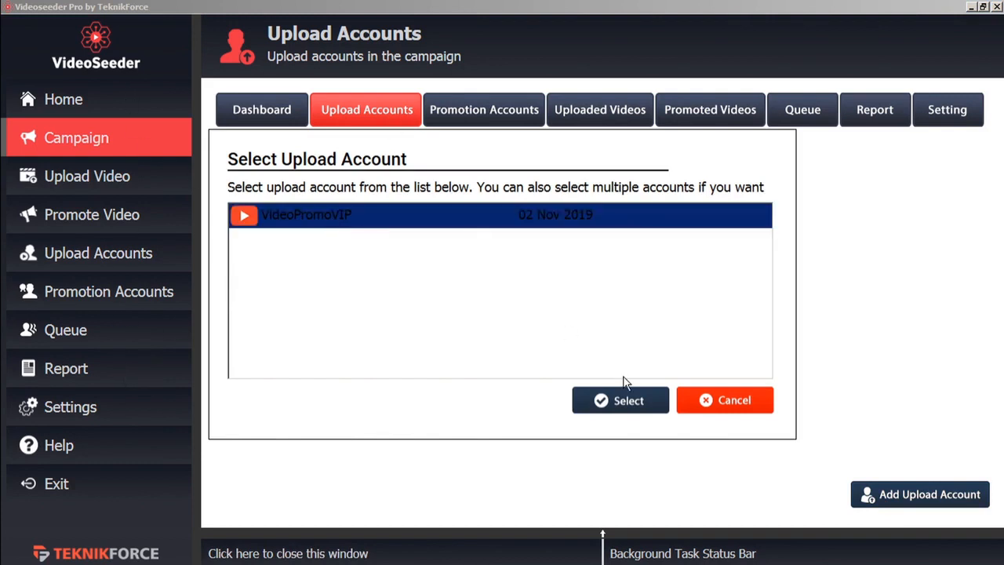
click(632, 409)
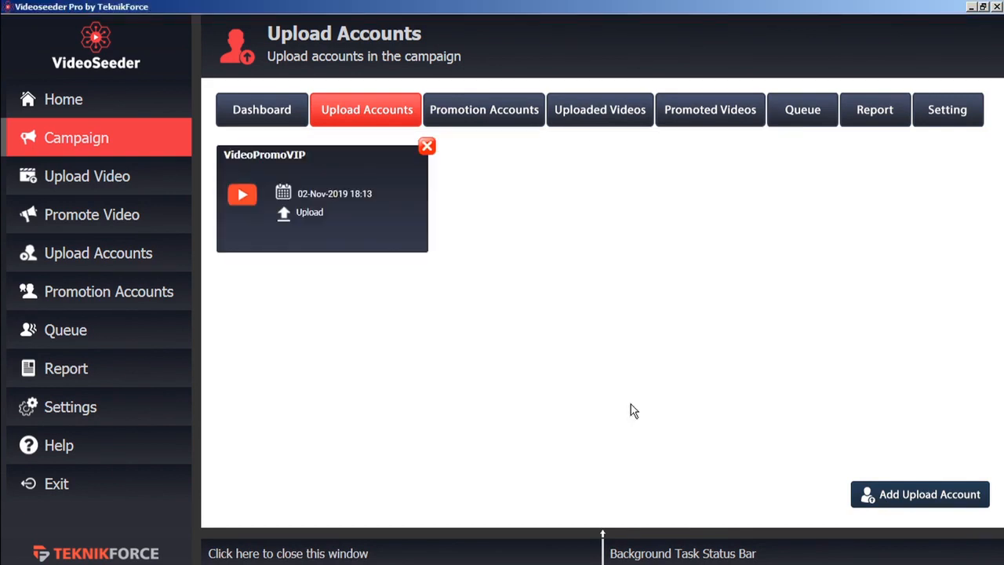
Assign the Facebook account Test as the campaign's promotion account.
click(500, 121)
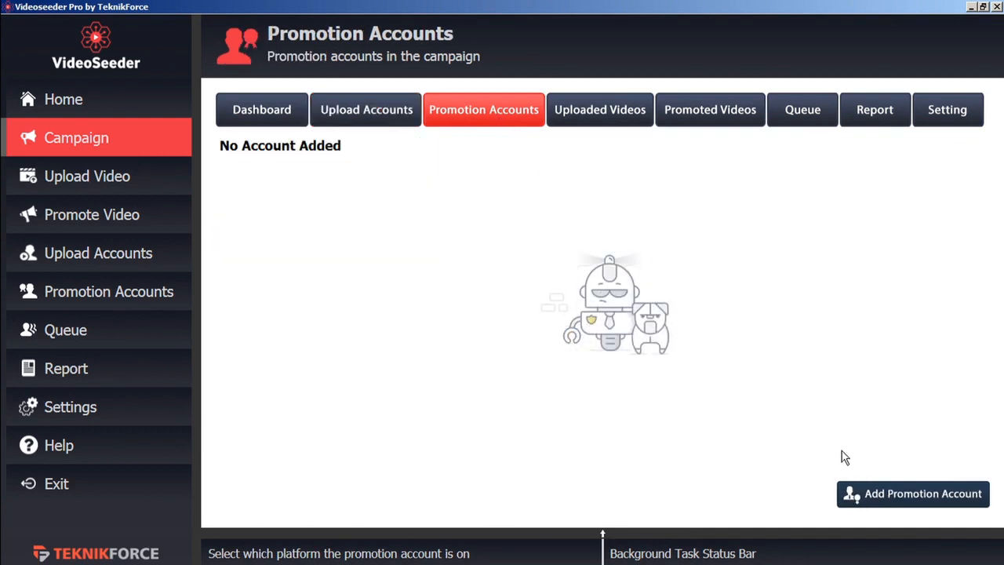
click(893, 500)
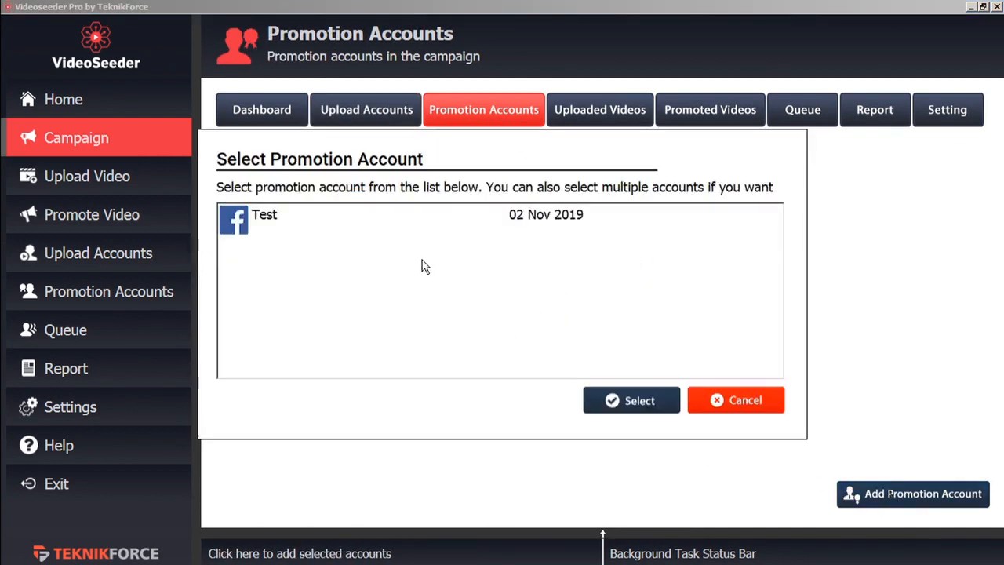
click(266, 218)
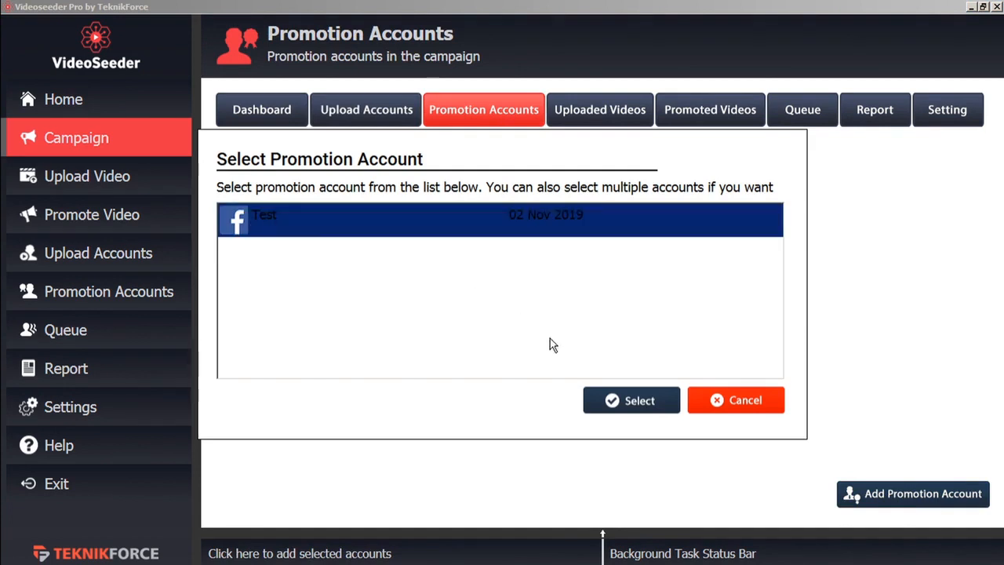
click(627, 407)
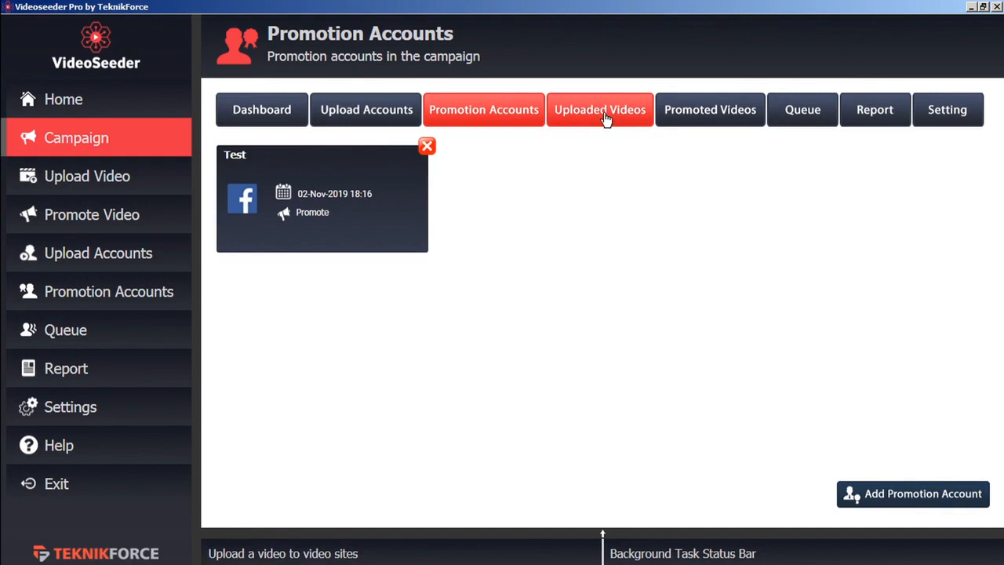
click(943, 121)
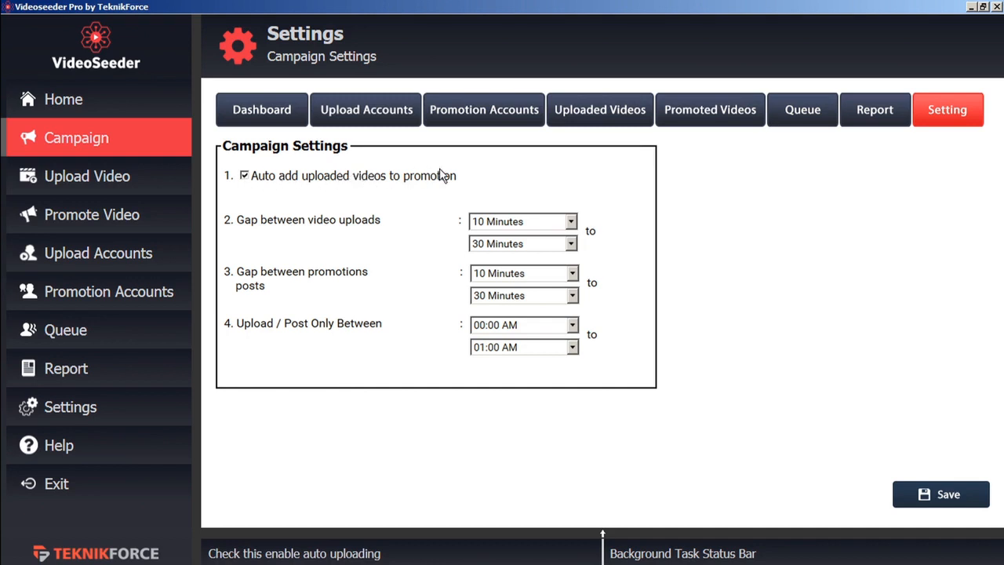
Review the upload and post gap settings and set the posting window to 12:00 PM–13:00 PM.
click(572, 248)
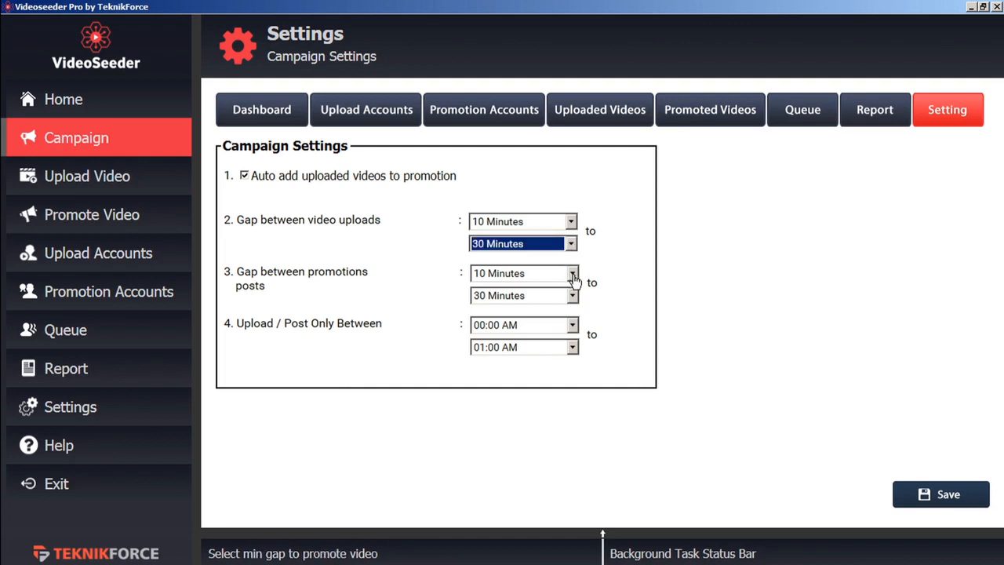
click(573, 275)
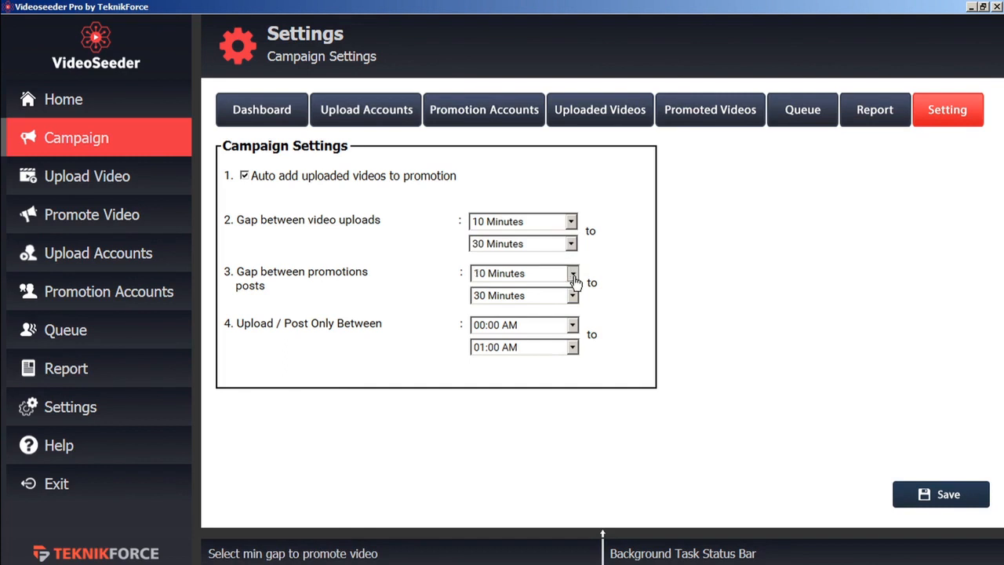
click(574, 277)
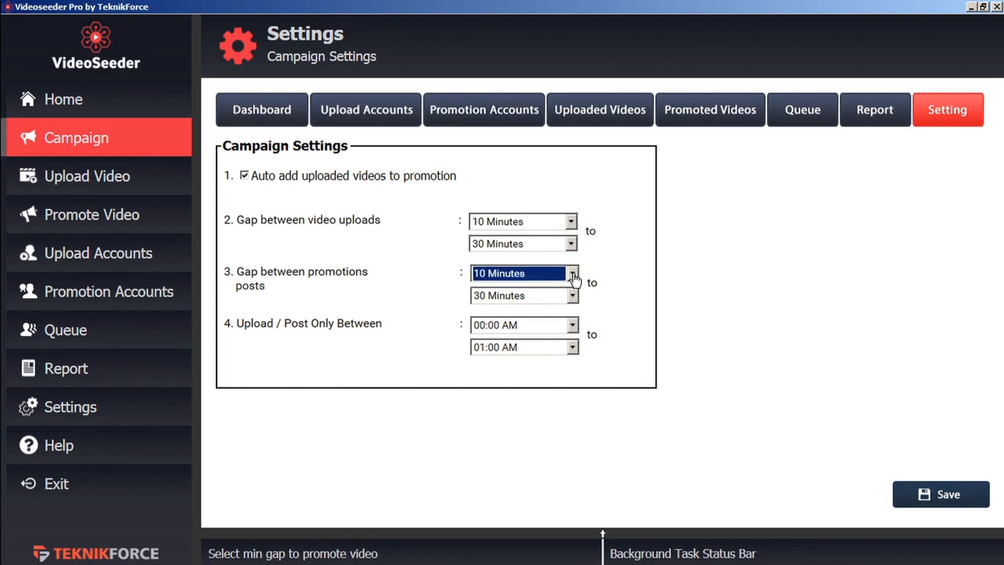
click(573, 330)
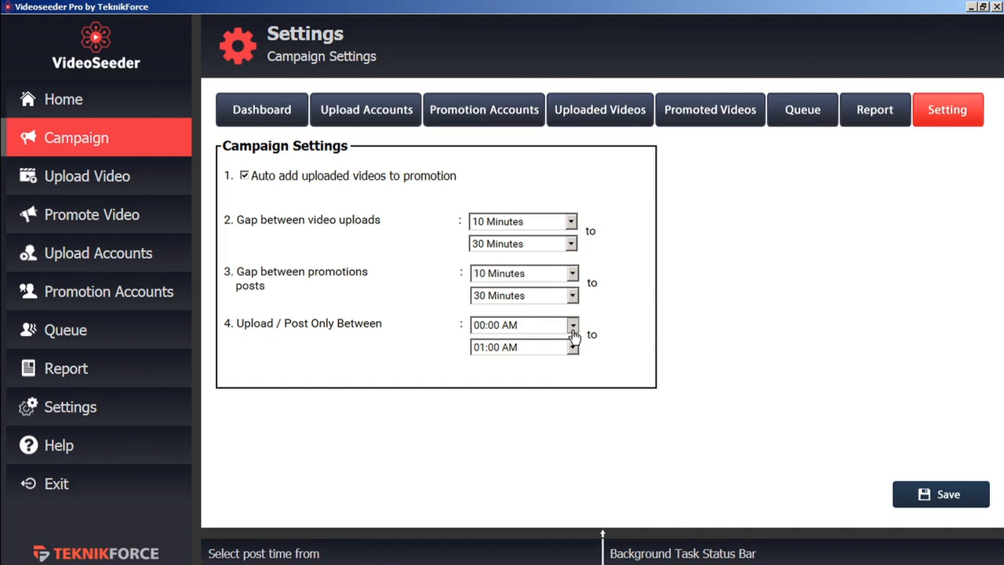
click(574, 335)
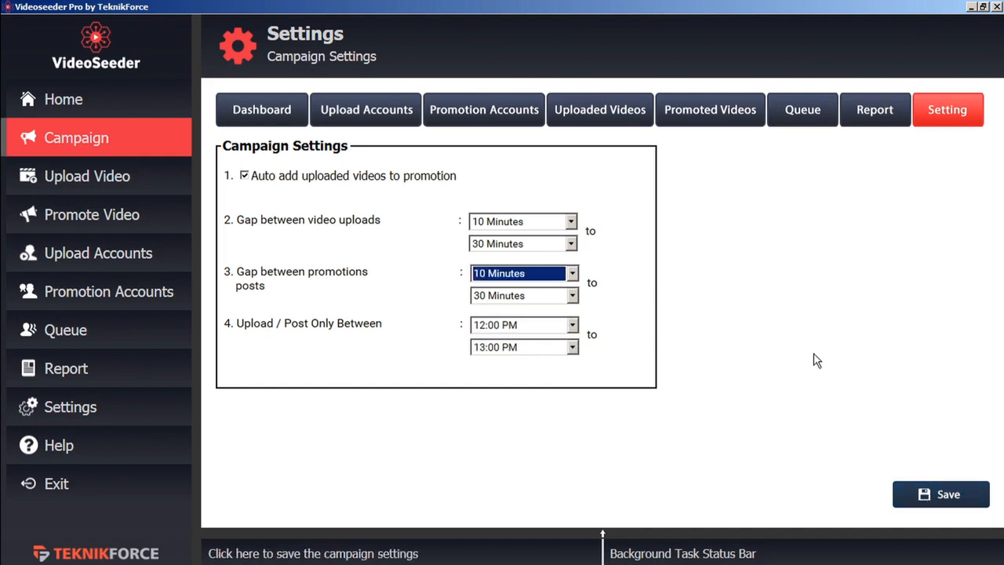
click(609, 114)
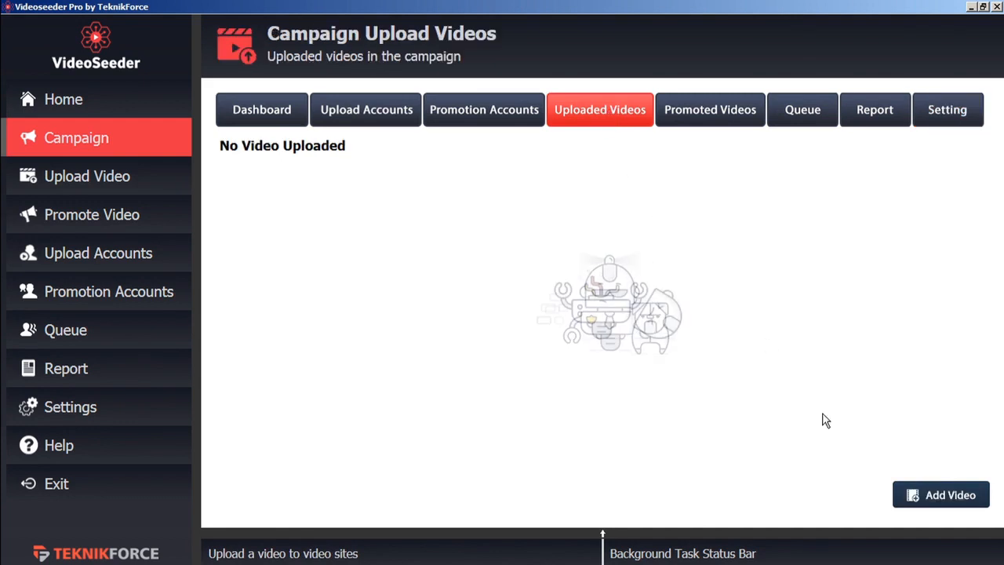
Add a new video by loading TF welcome video b.mp4 from disk.
click(930, 500)
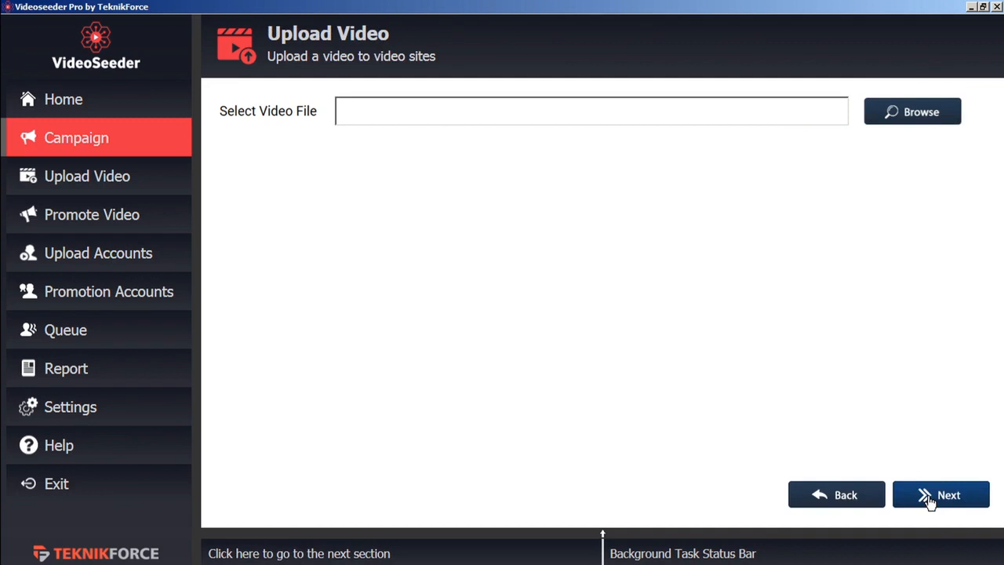
click(916, 113)
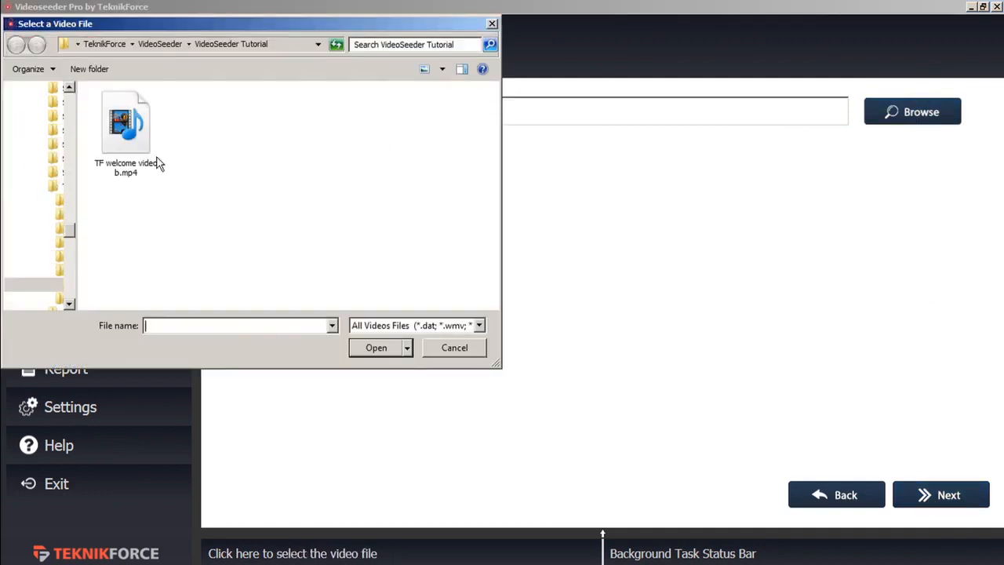
click(157, 161)
click(378, 348)
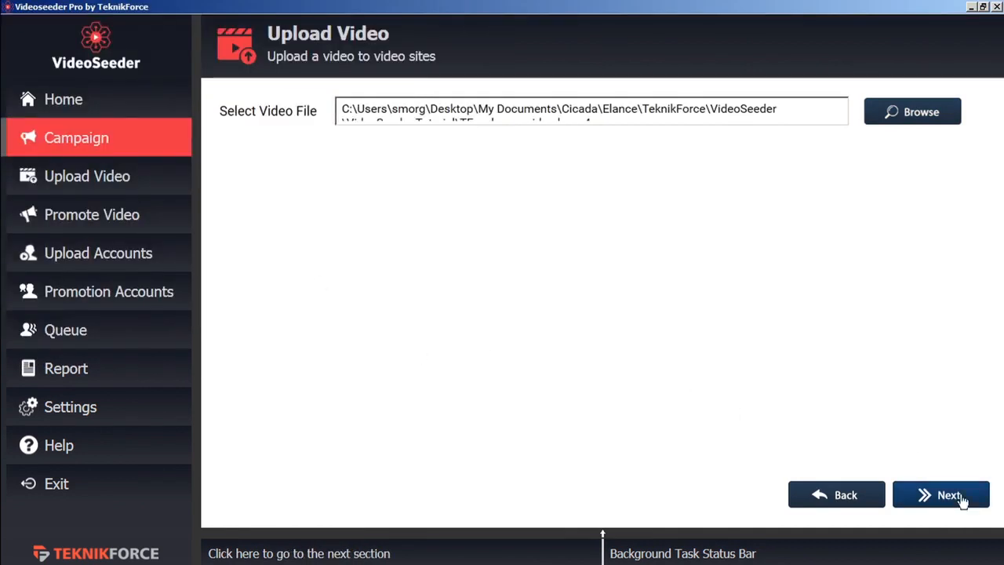
click(953, 500)
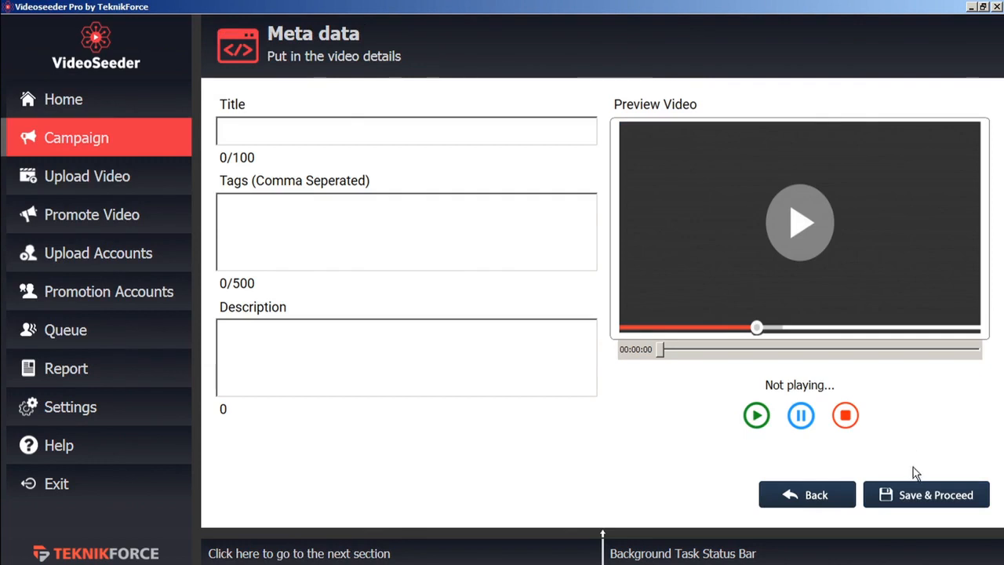
Title the video 'Test 2' with tag 'marketing' and a description, then queue the upload.
click(338, 131)
text(Test 2)
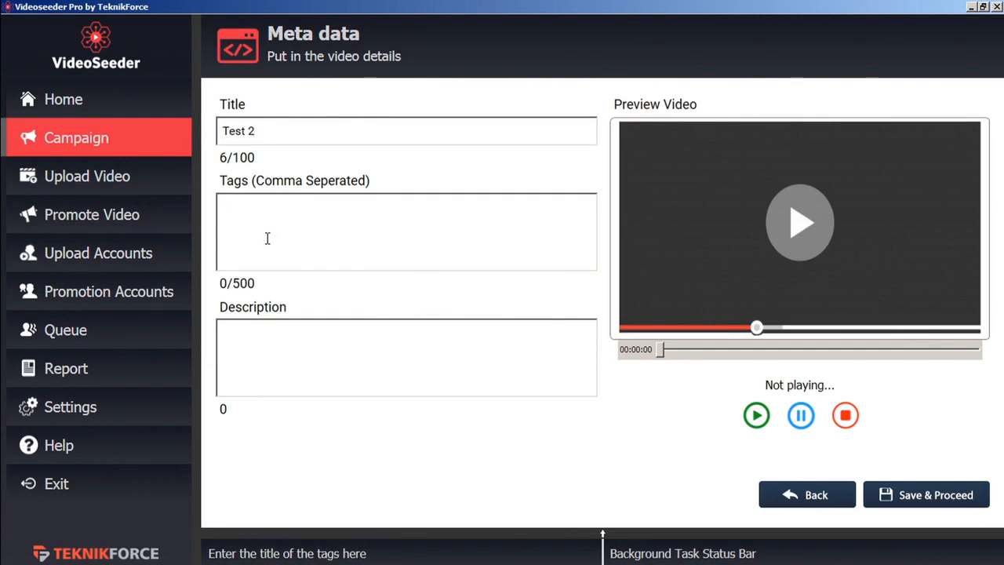
text(marketing)
click(285, 347)
text(description)
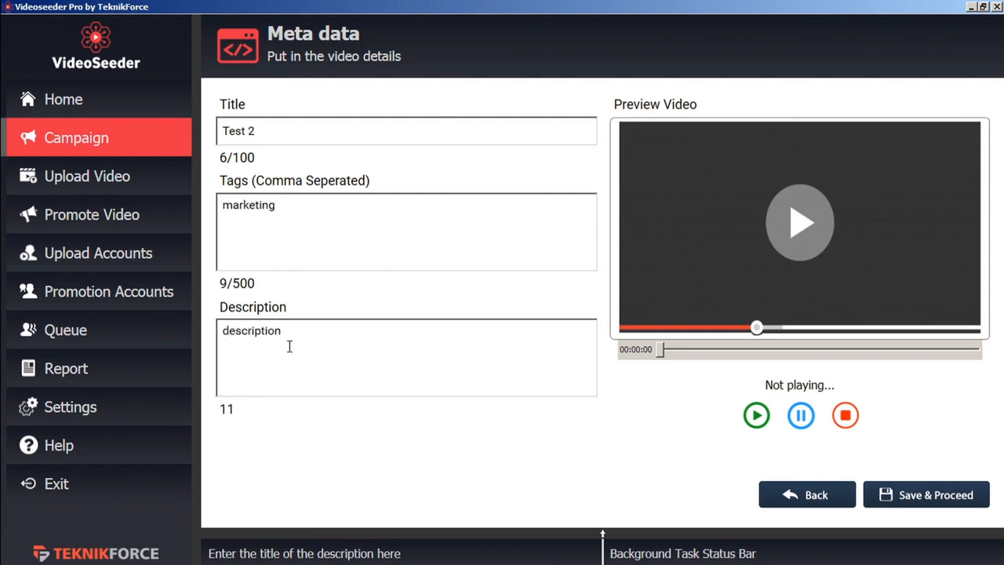
click(928, 497)
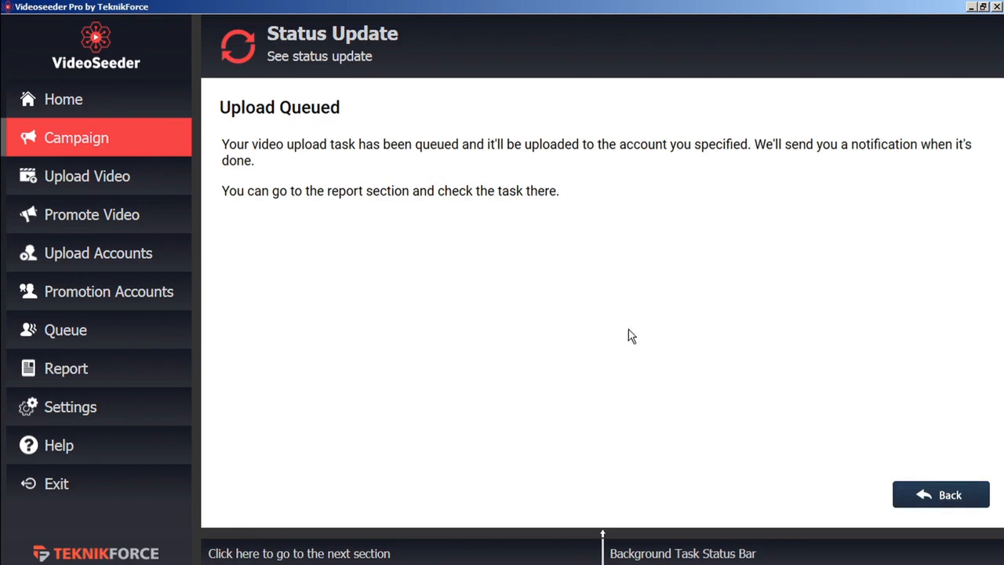
Check the queued uploads panel, then start and stop the video posting and promotions.
click(950, 497)
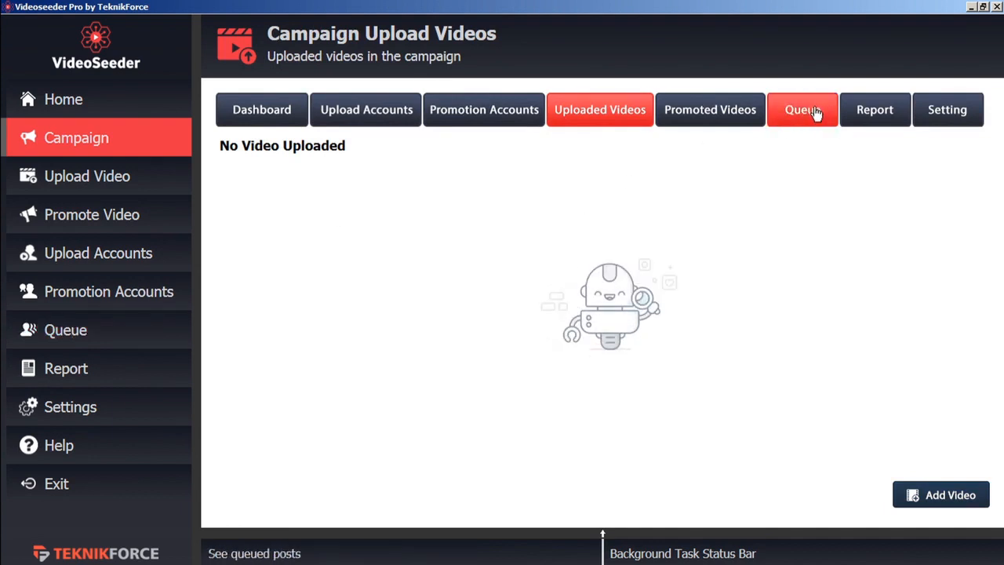
click(557, 537)
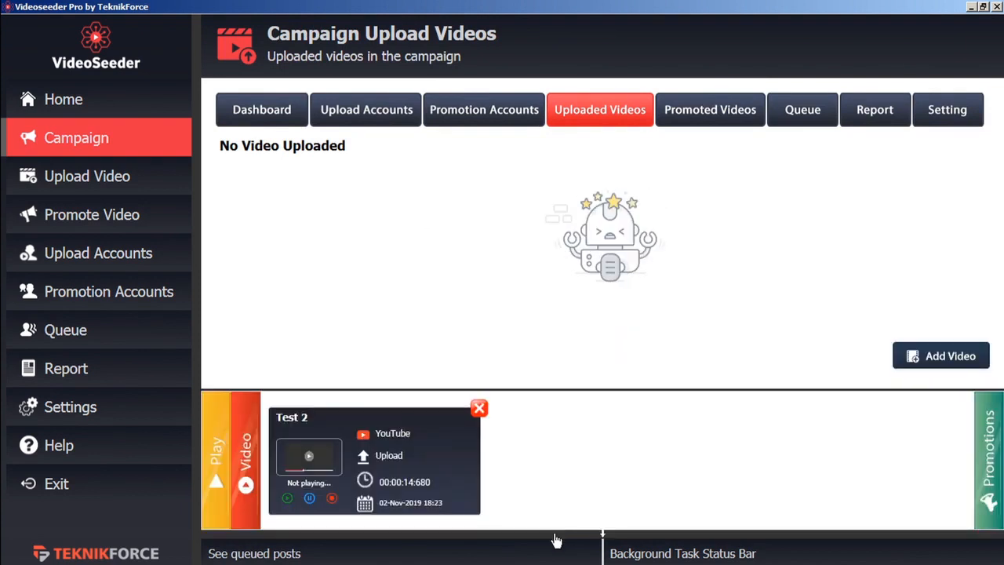
click(557, 538)
click(556, 538)
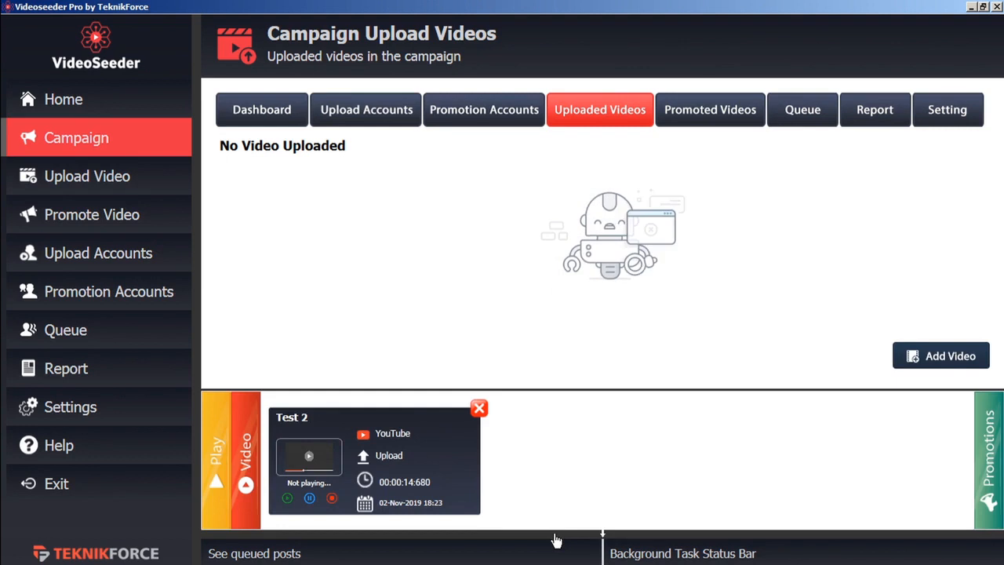
click(215, 469)
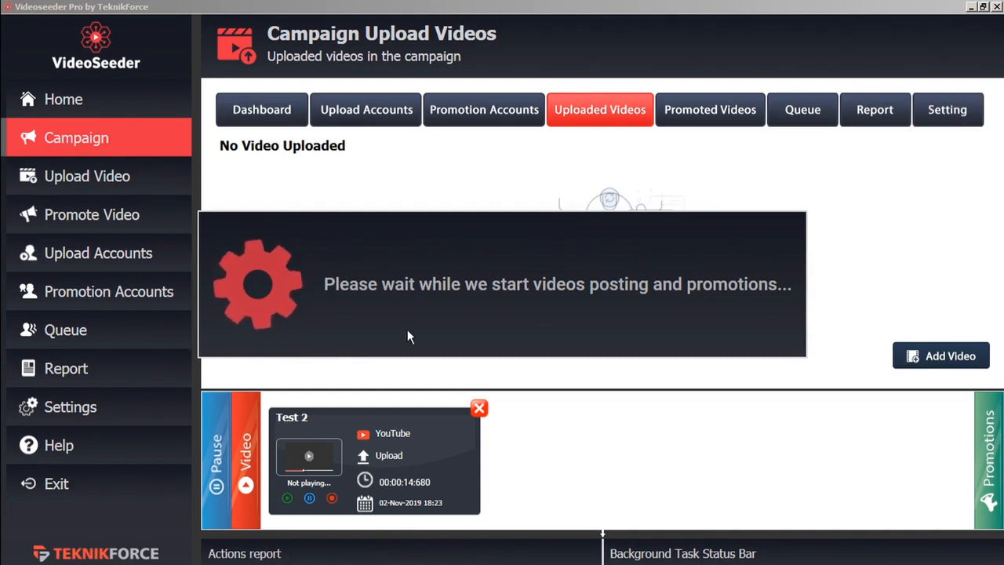
click(216, 463)
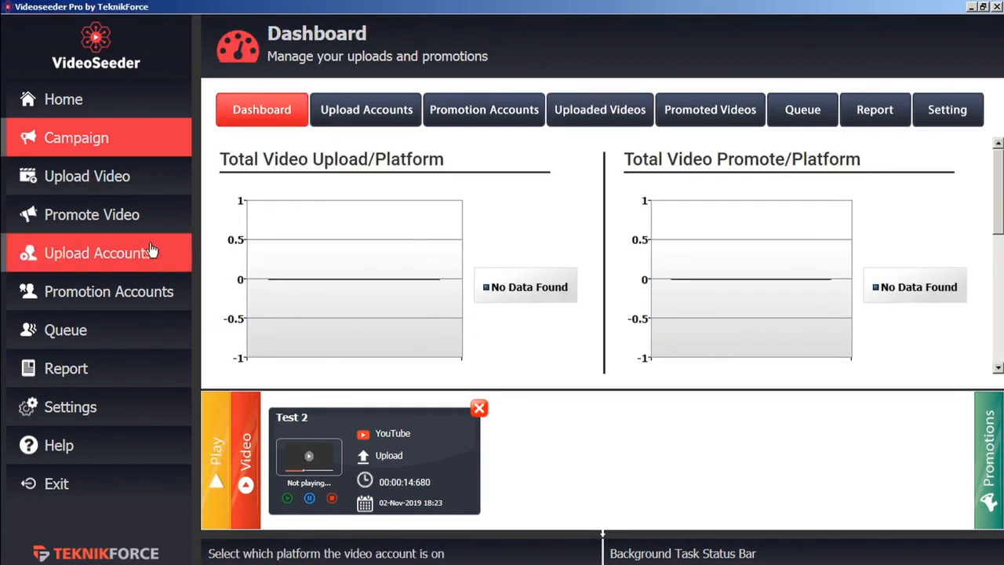
On the Upload Video page, load TF welcome video b.mp4 from disk.
click(119, 182)
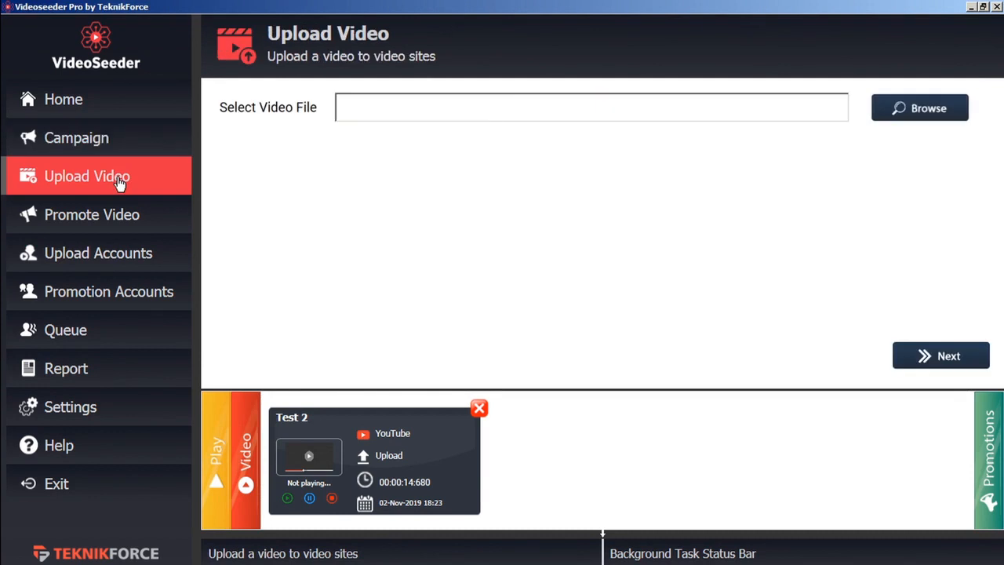
click(914, 112)
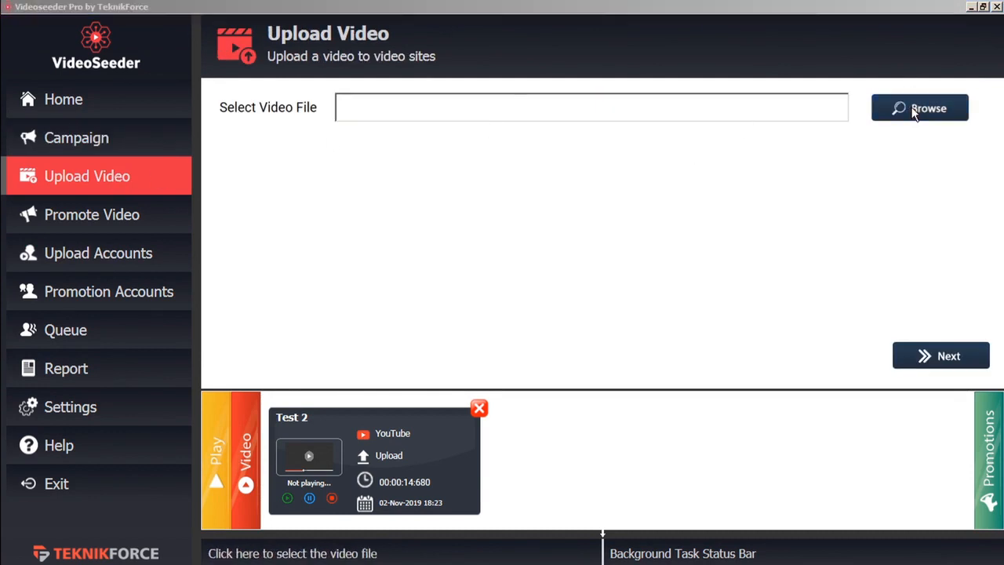
click(129, 134)
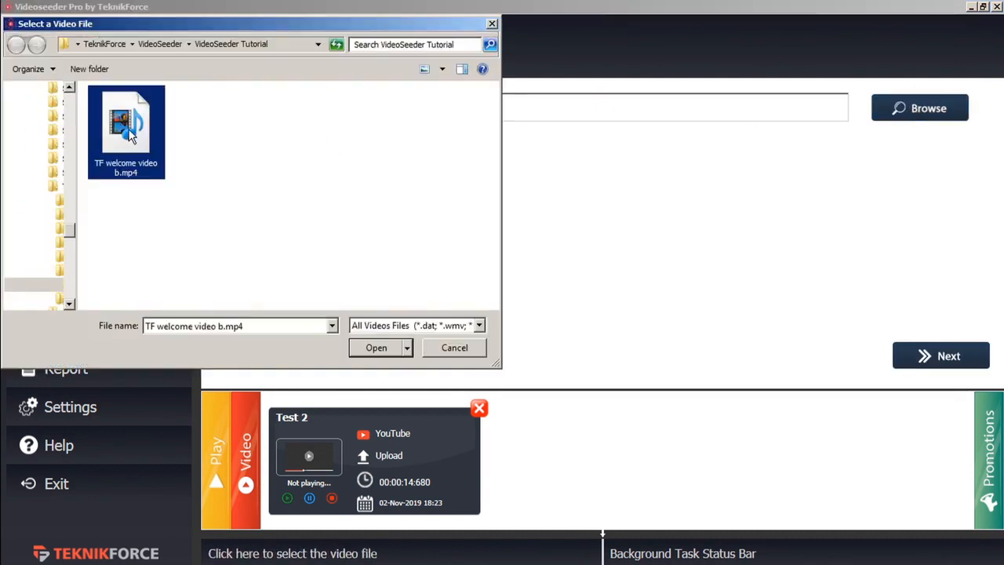
click(367, 346)
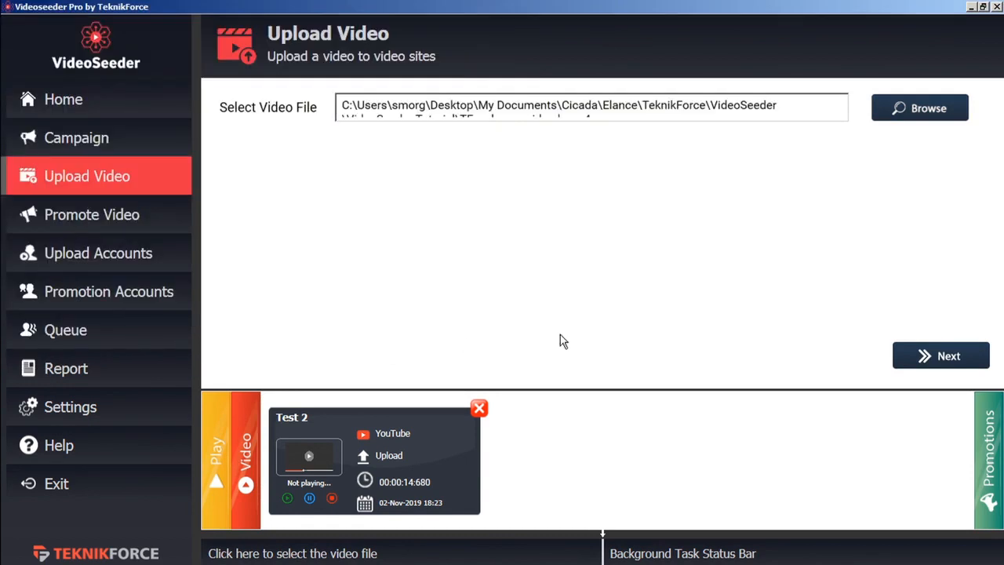
click(943, 355)
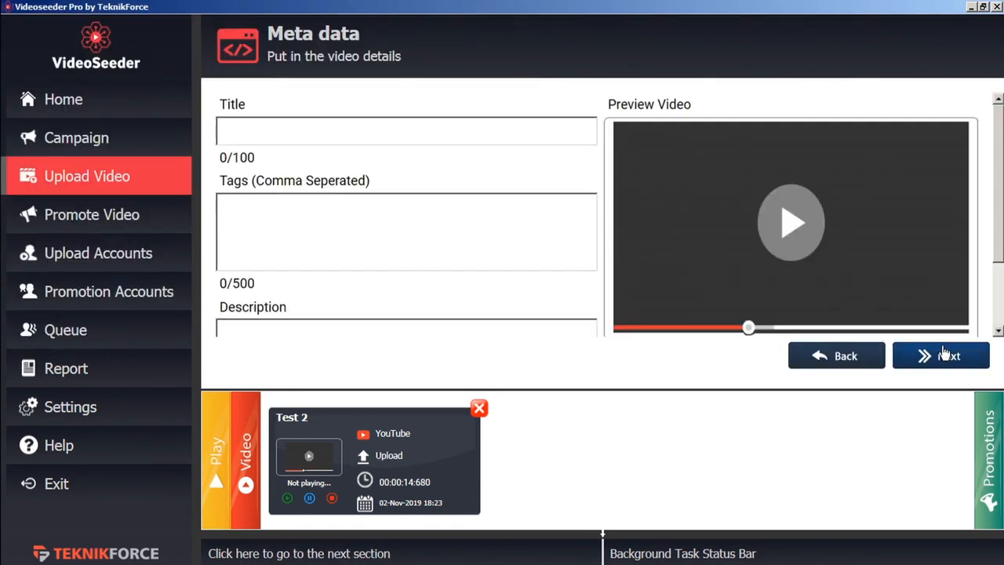
Enter title 'test 3', tag 'test' and description 'test', add VideoPromoVIP, and queue the upload.
text(tes)
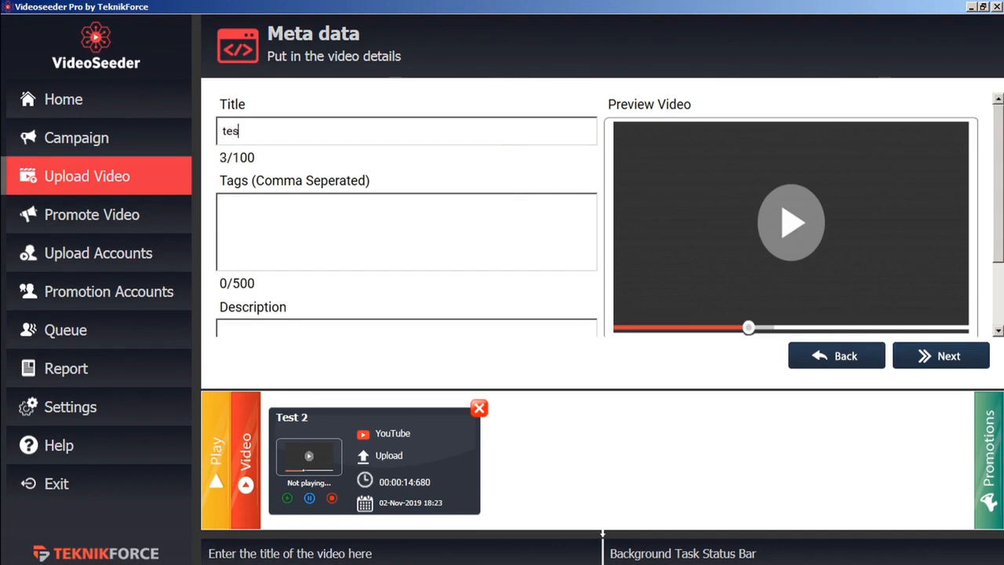
text(t 3test)
click(451, 331)
text(test)
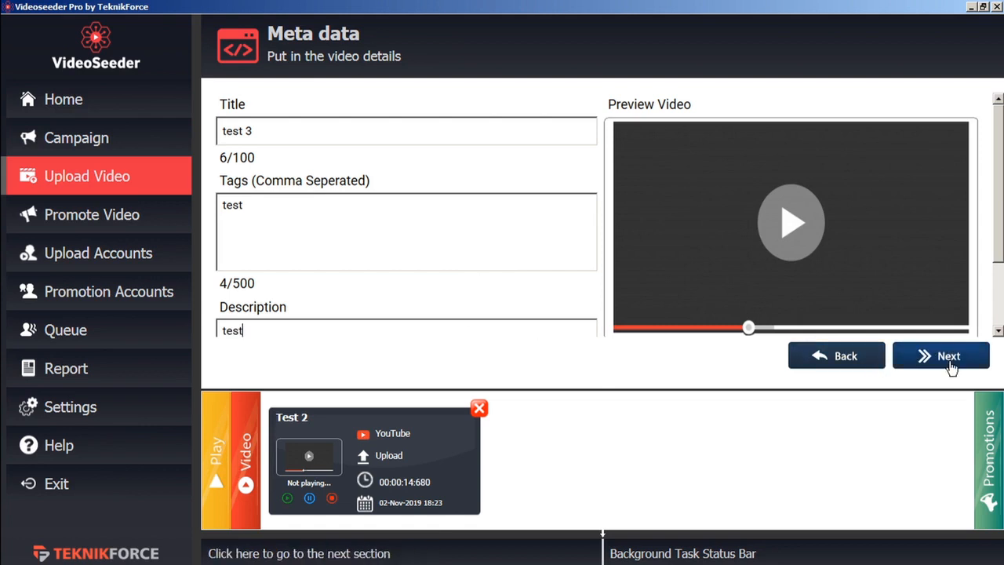
click(949, 357)
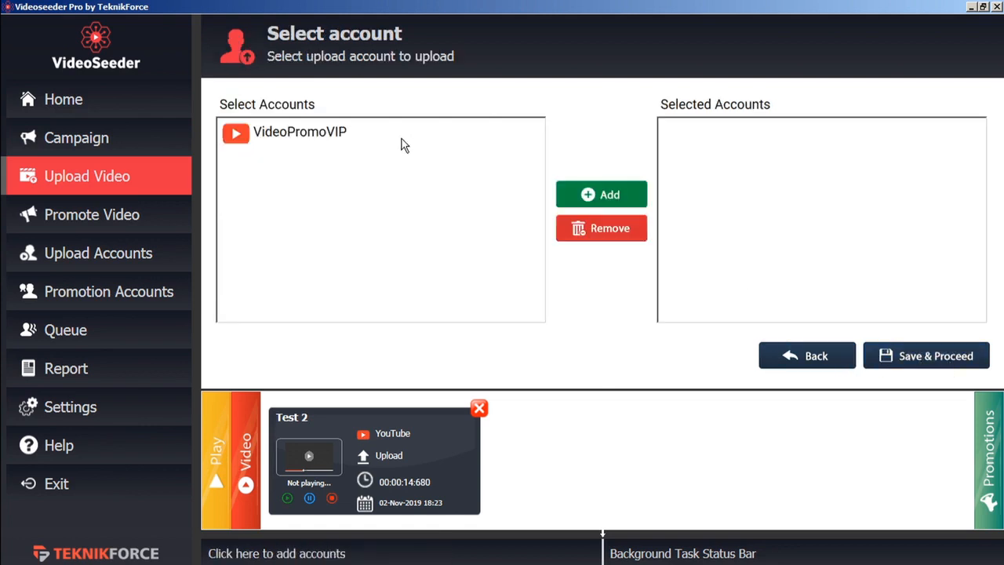
click(321, 137)
click(603, 193)
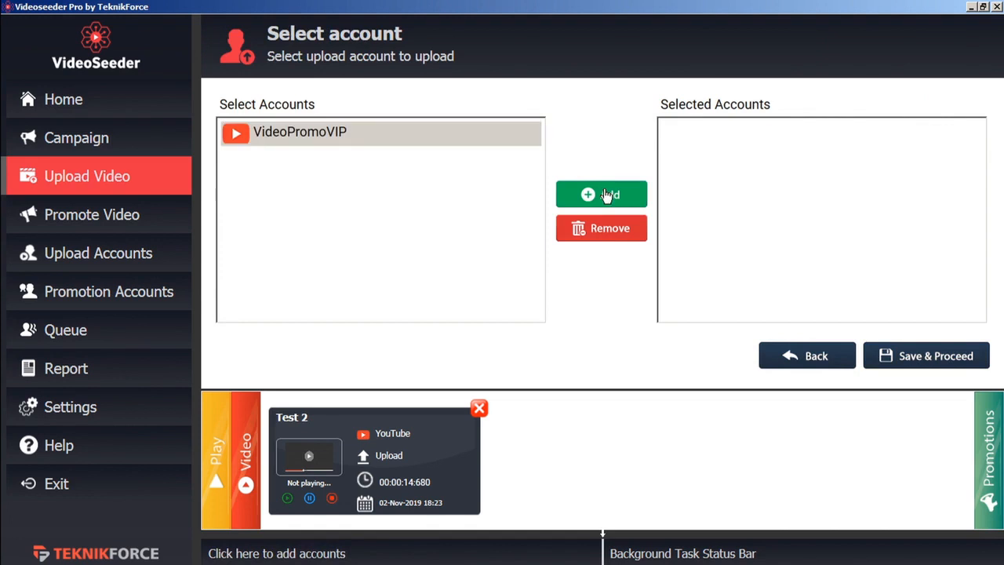
click(929, 358)
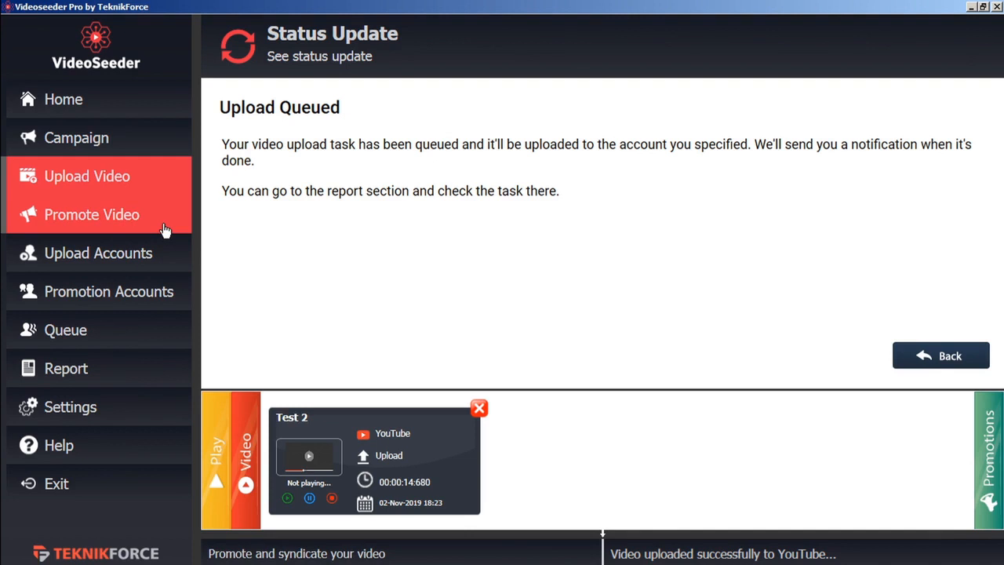
On the Promote Video page, paste the uploaded video's link with title 'test' and tag 'test'.
click(165, 230)
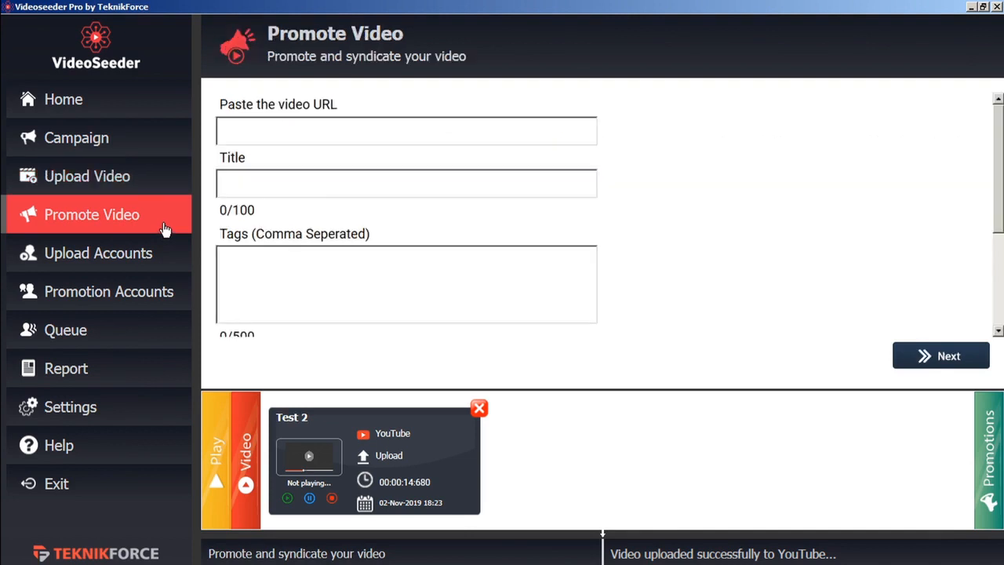
click(309, 130)
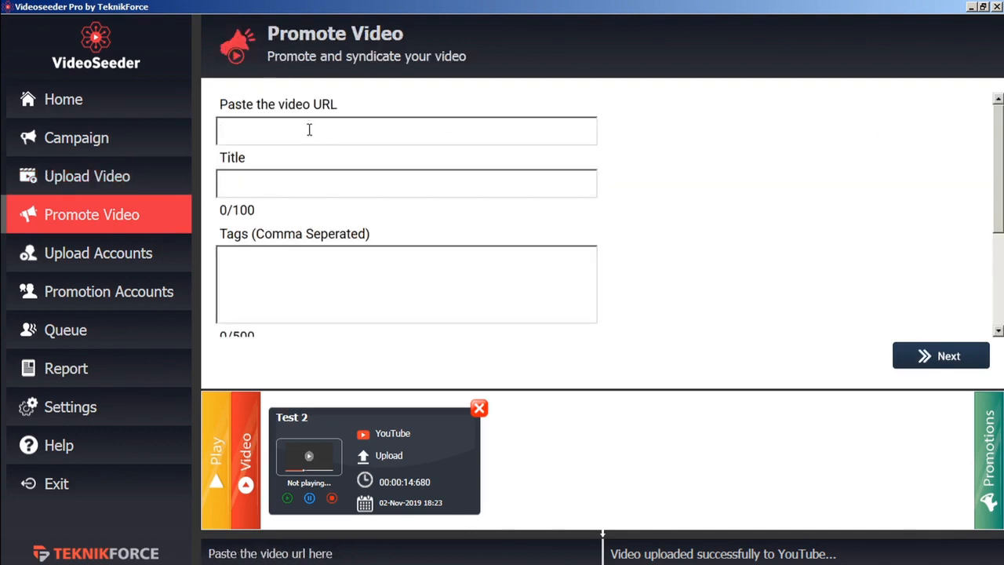
text(https://youtu.be/zPMSkxX-aGU)
text(test)
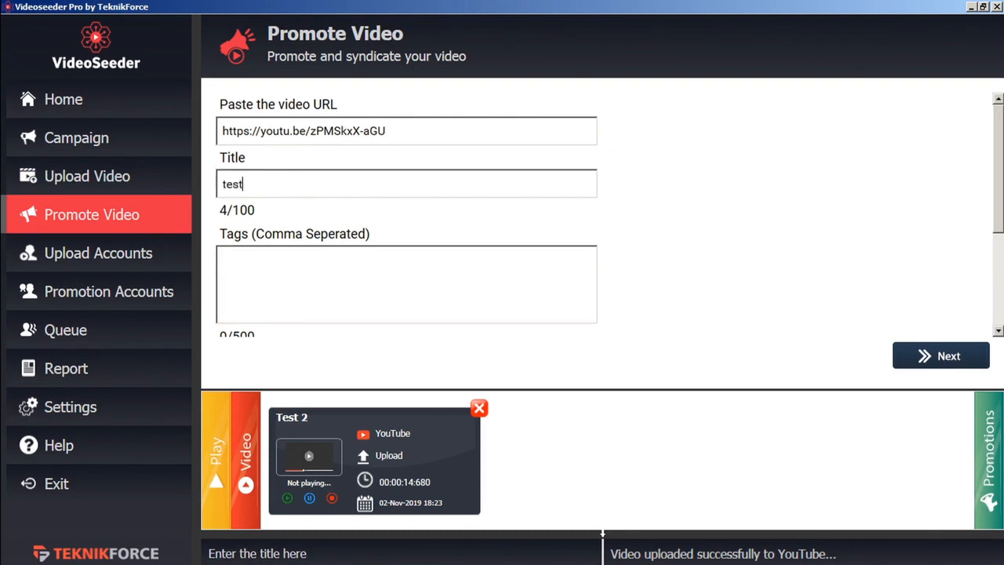
click(335, 289)
text(test)
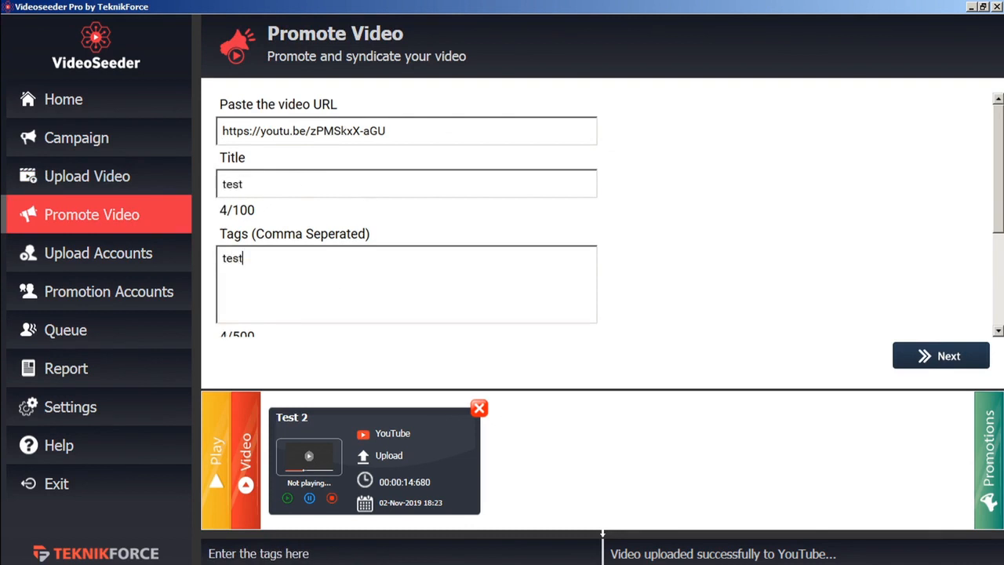
scroll(335, 288, down, 1)
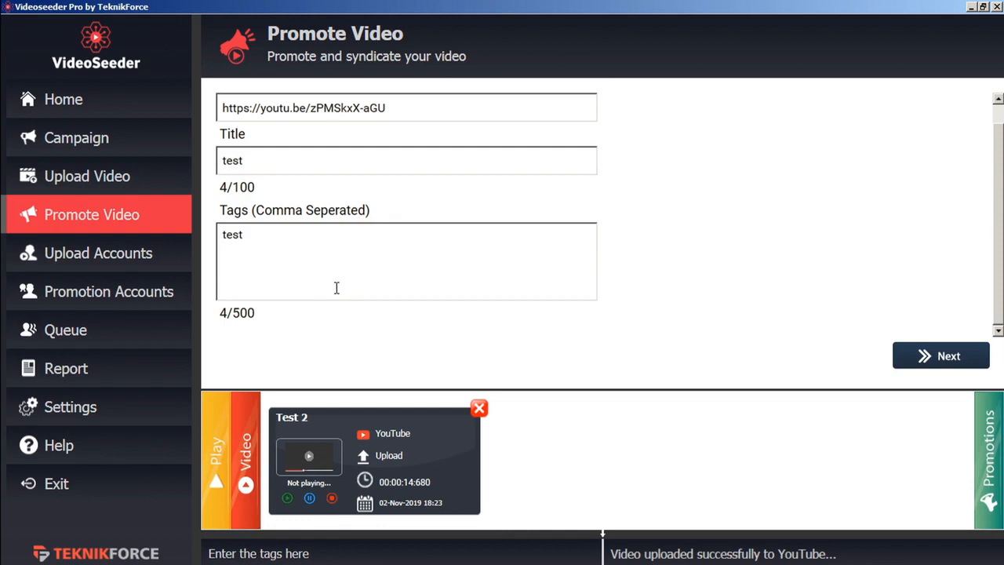
click(969, 357)
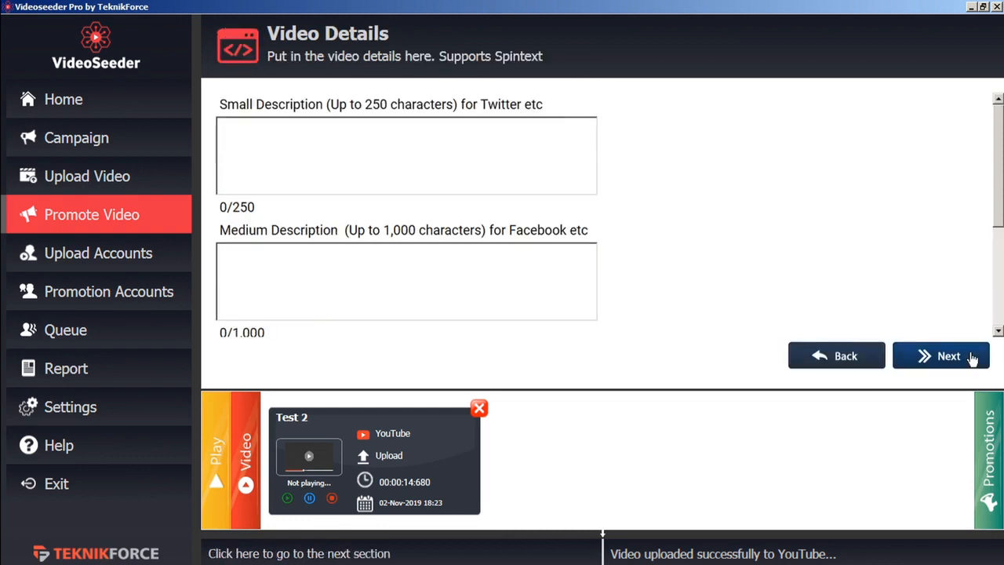
Add short description 'short' and medium description 'med', choose the Facebook account Test, and queue the promotion.
click(463, 151)
text(short)
click(399, 253)
text(med)
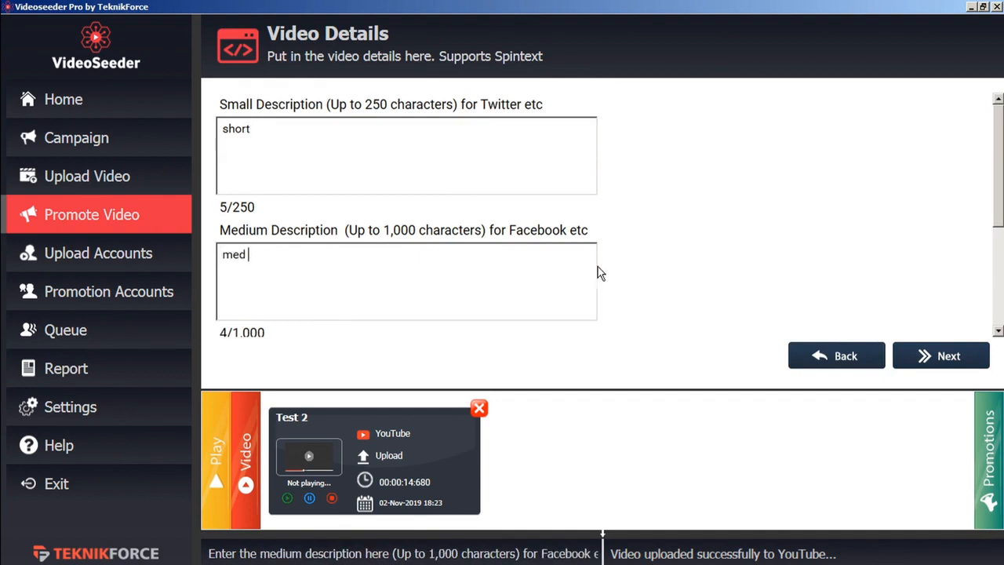
click(948, 360)
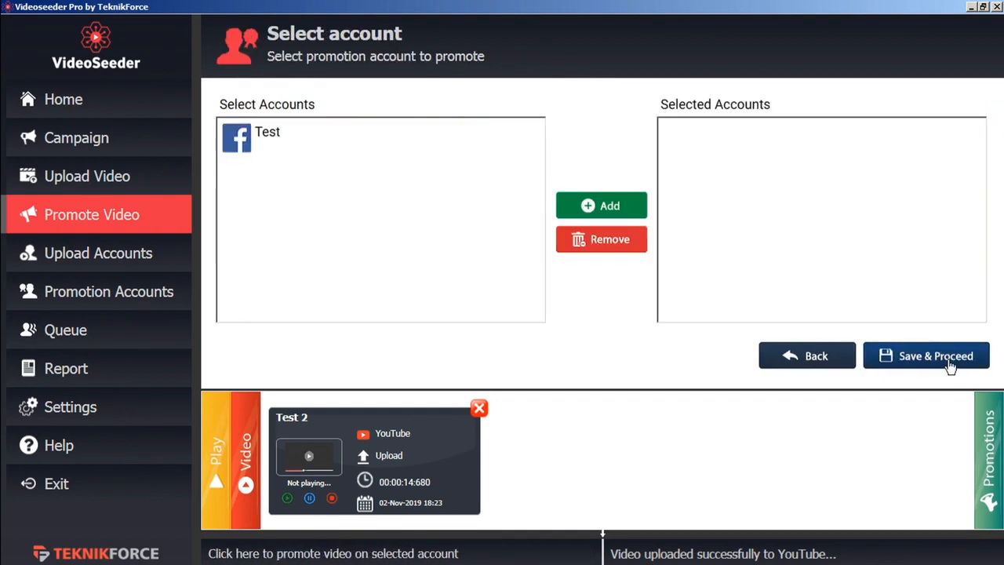
click(263, 132)
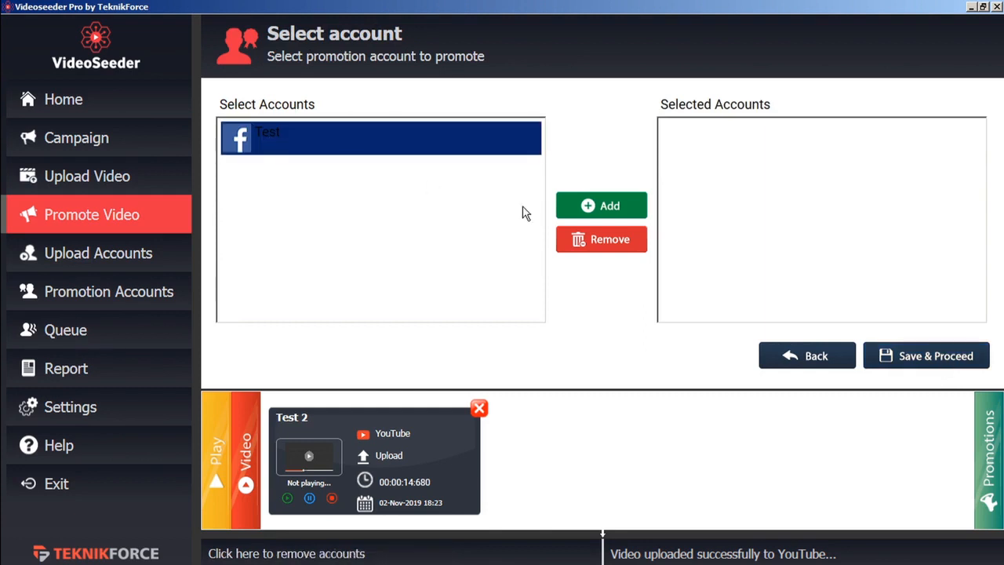
click(600, 210)
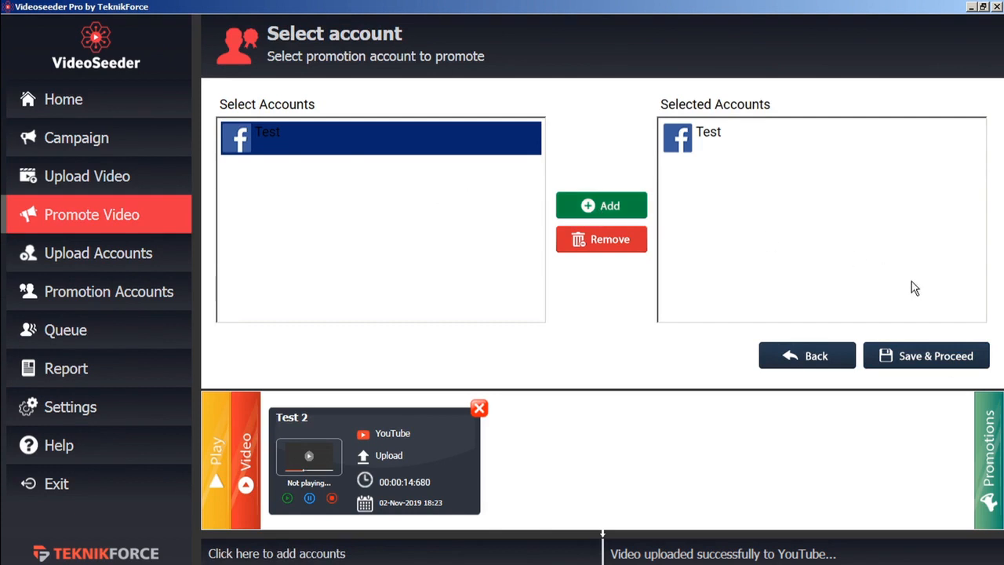
click(923, 358)
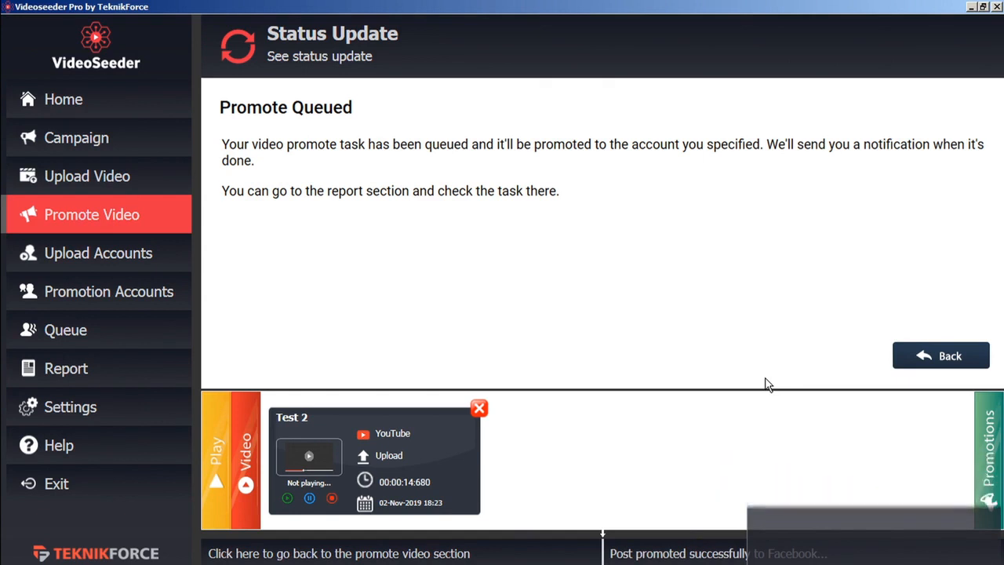
Open the Report list of all actions and look through the actions table.
click(149, 374)
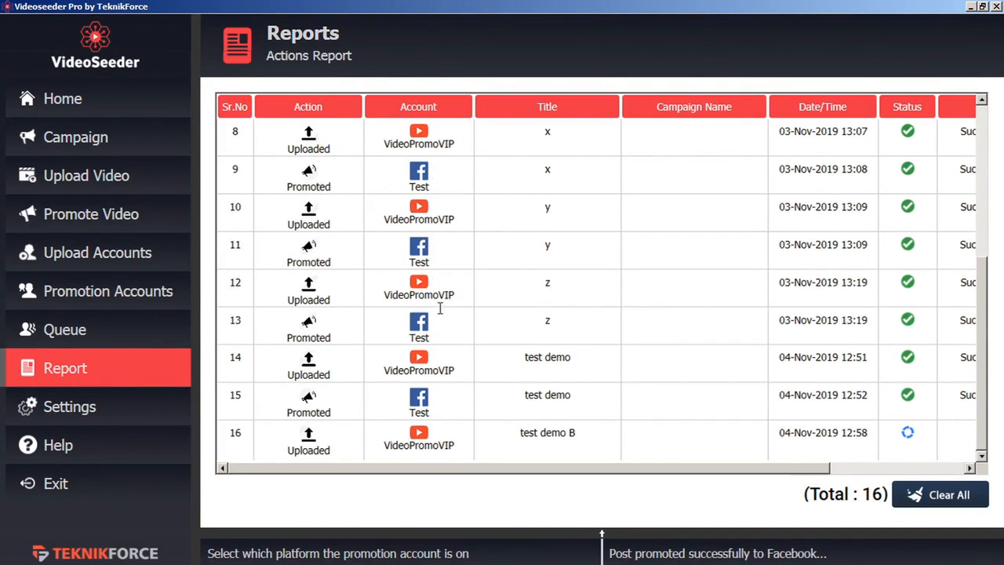
drag(735, 471, 914, 475)
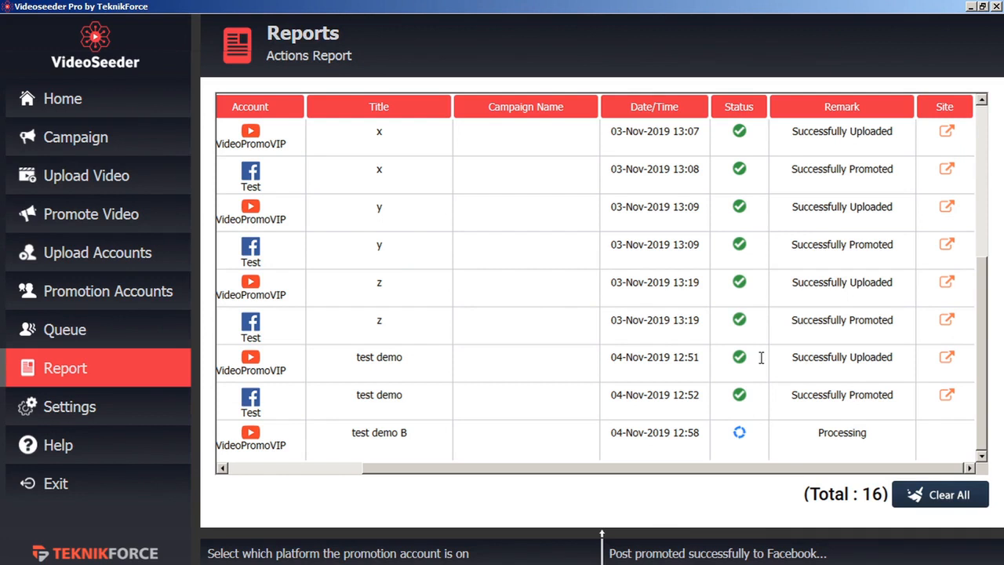
scroll(799, 346, up, 2)
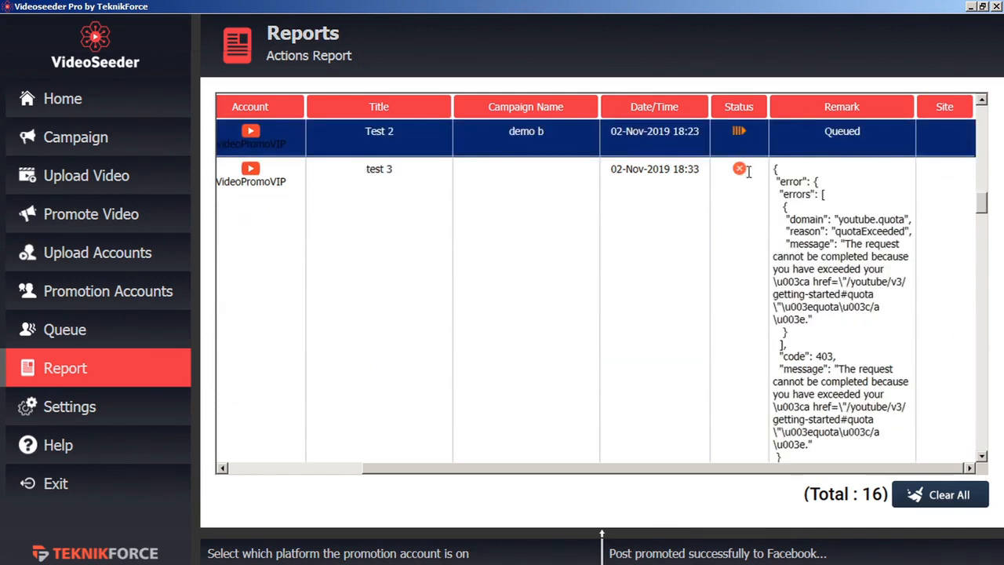
scroll(740, 171, up, 1)
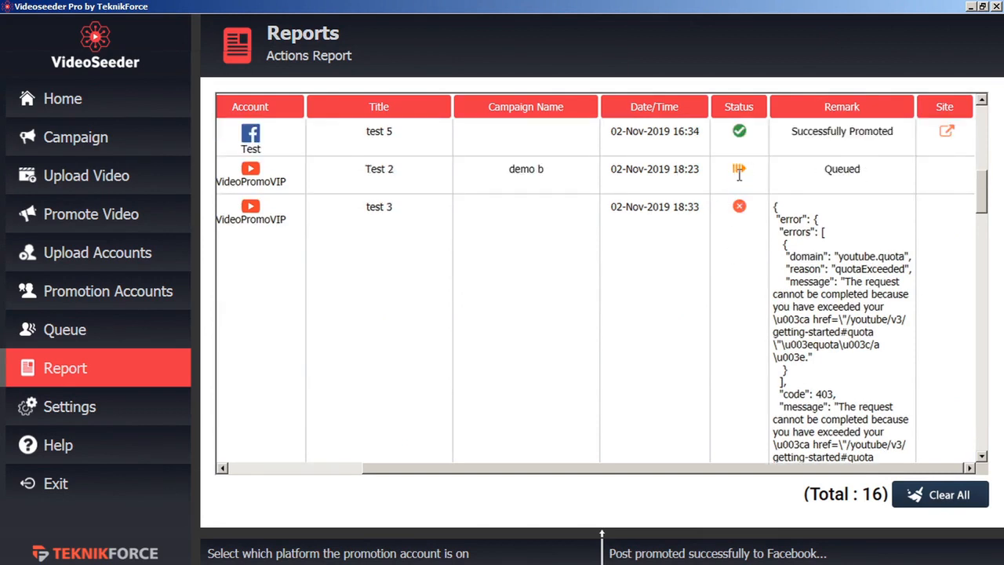
Open test demo's promoted Facebook post, then its uploaded YouTube video page.
scroll(739, 174, down, 10)
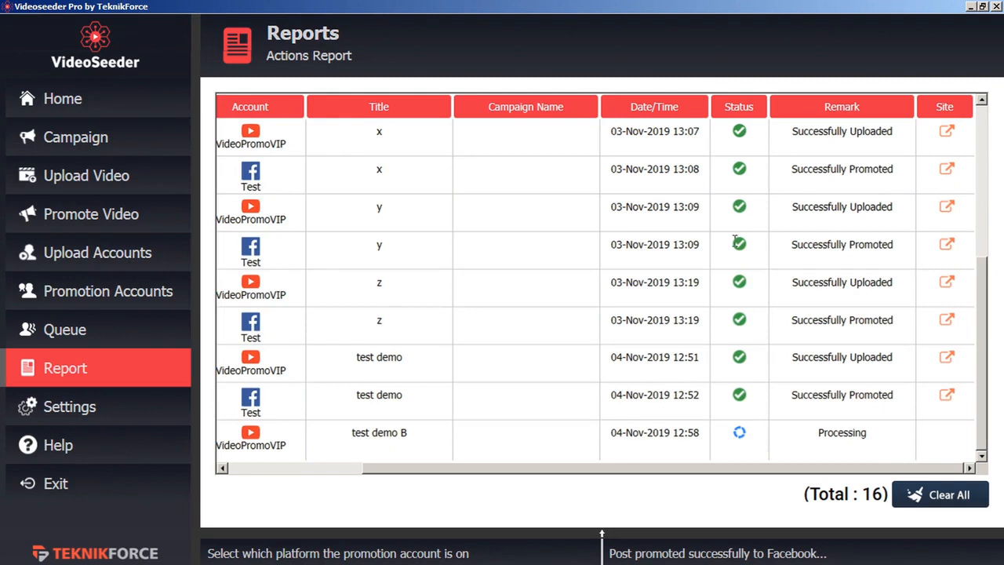
click(948, 397)
click(946, 359)
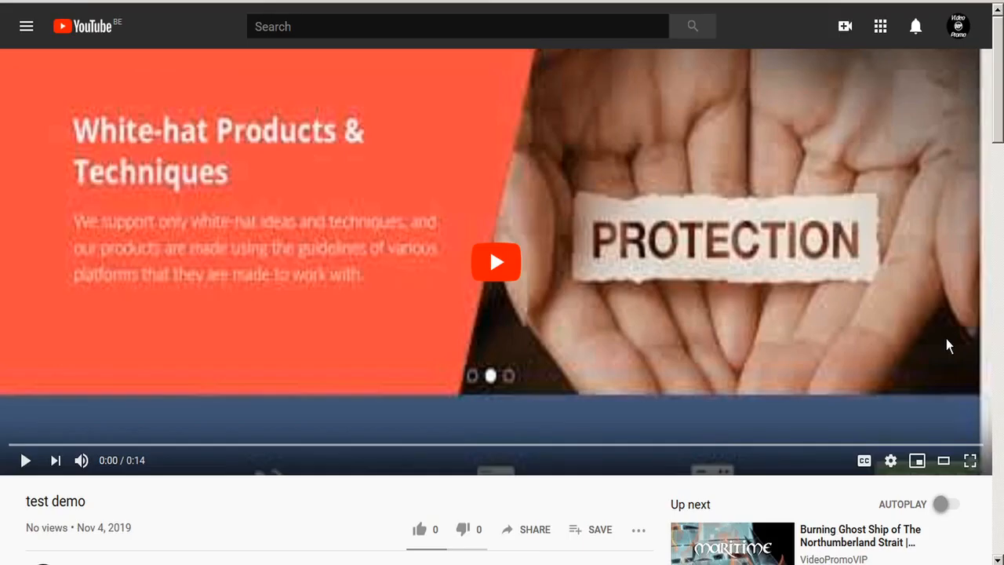